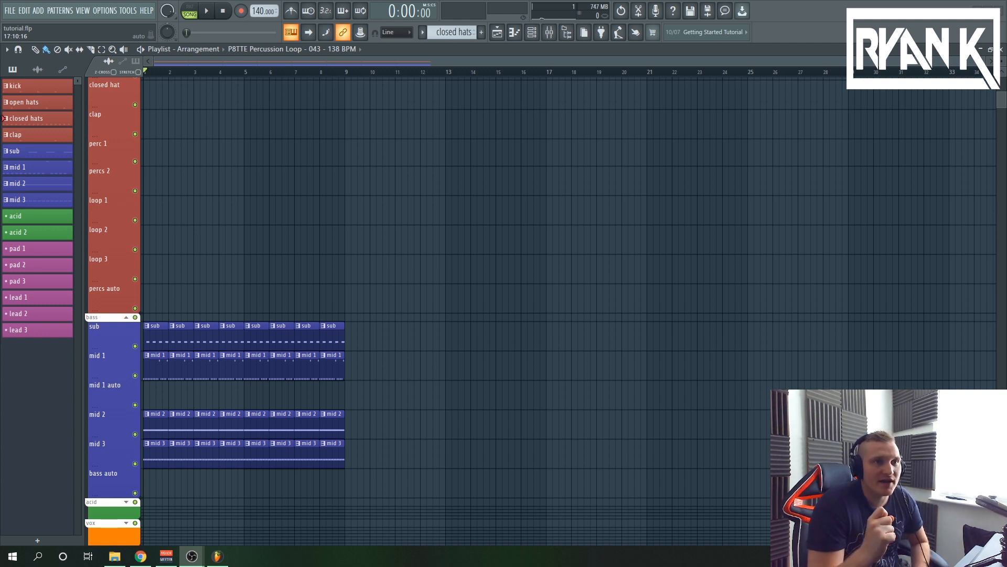
Play the arrangement from the start to hear the kick with the sub and mid bass layers, and stop playback
scroll(400, 255, "down", 3)
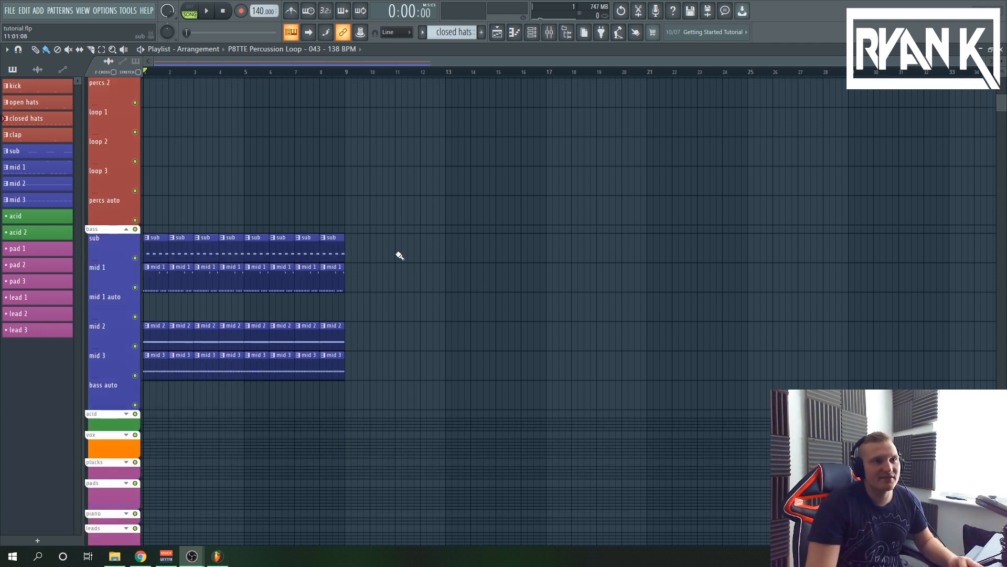
left_click(208, 11)
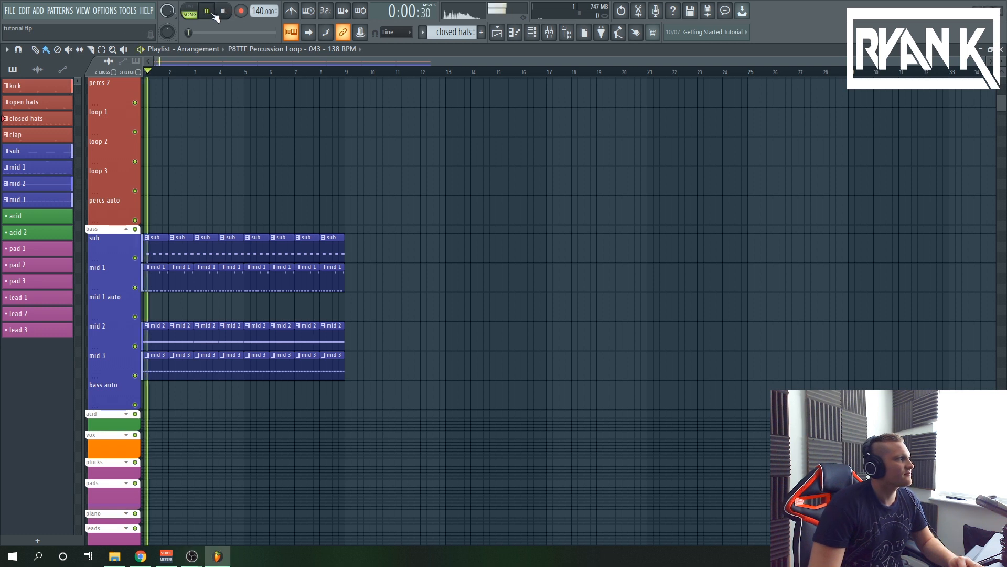
scroll(391, 328, "up", 2)
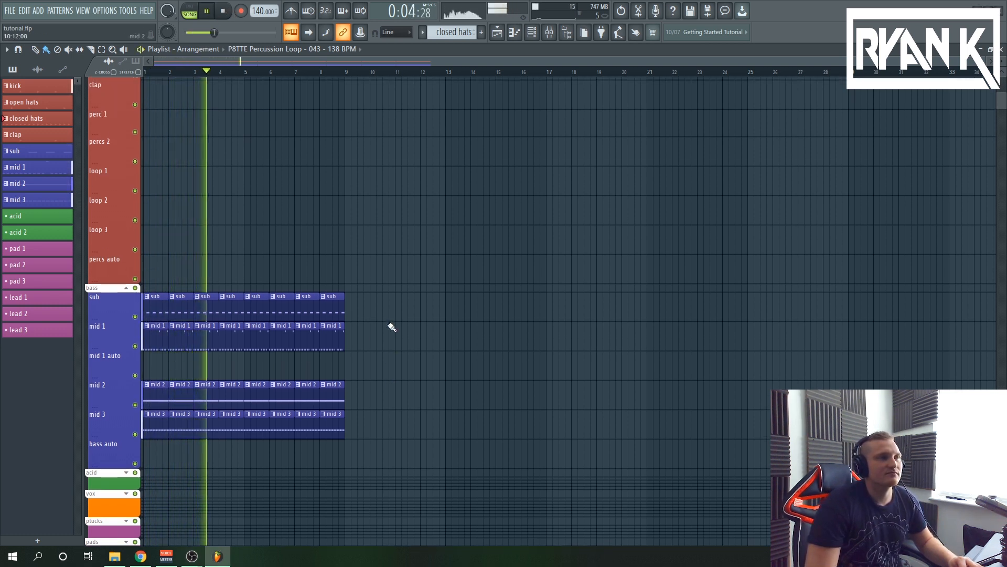
key("space")
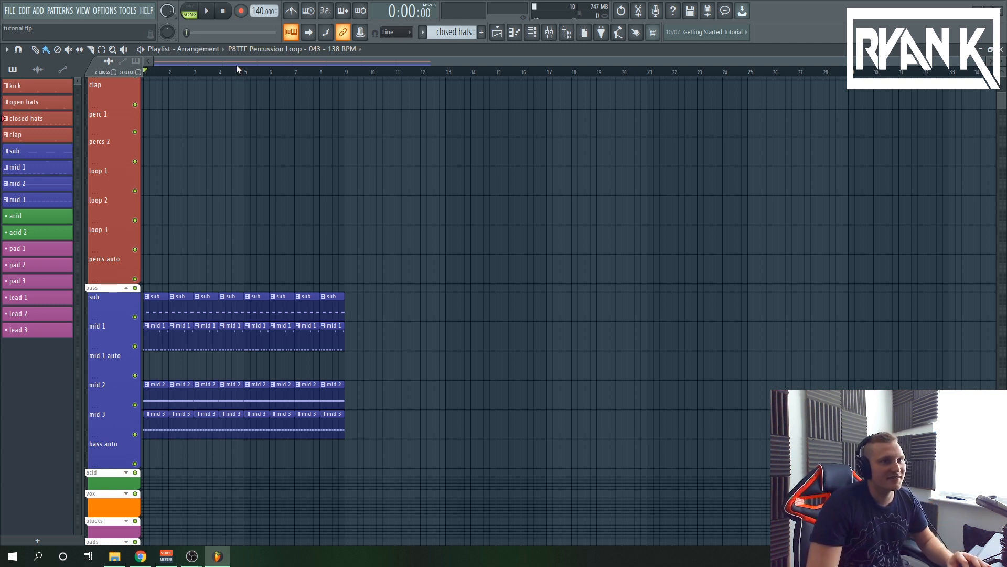
Open the mid 2 pattern's notes and the Spire synth of the will track mid channel
scroll(289, 288, "down", 3)
double_click(290, 288)
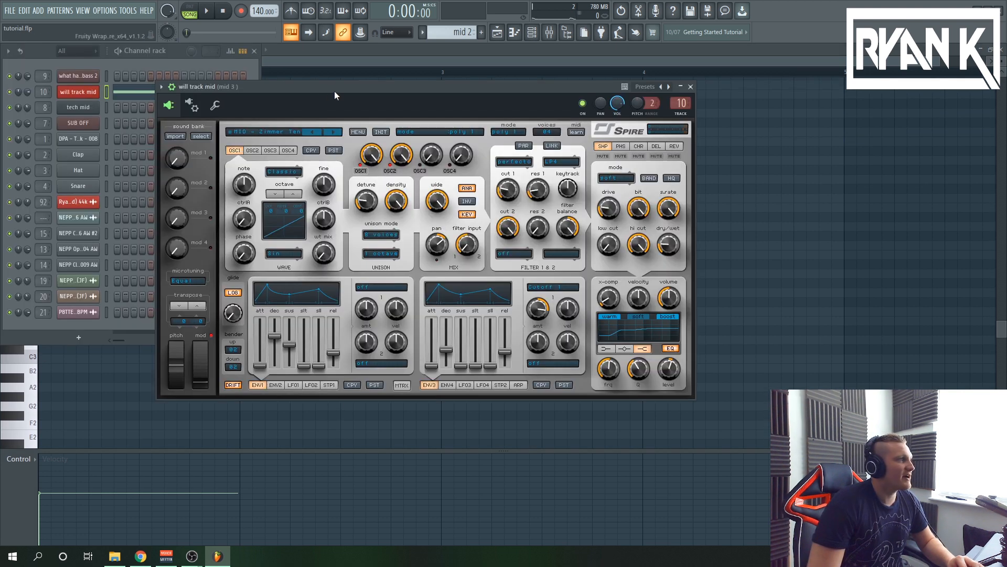
mouse_move(335, 90)
left_mouse_down()
mouse_move(372, 81)
mouse_move(330, 87)
left_mouse_up()
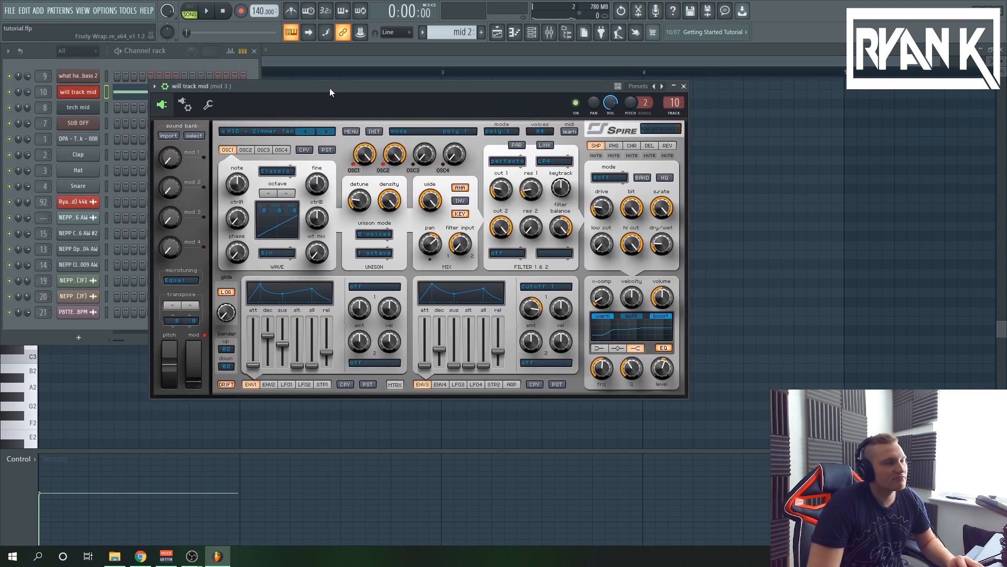
Examine oscillators 1 and 2 and the arpeggiator settings of the Spire mid bass patch
left_click(242, 148)
left_click(226, 149)
left_click(242, 149)
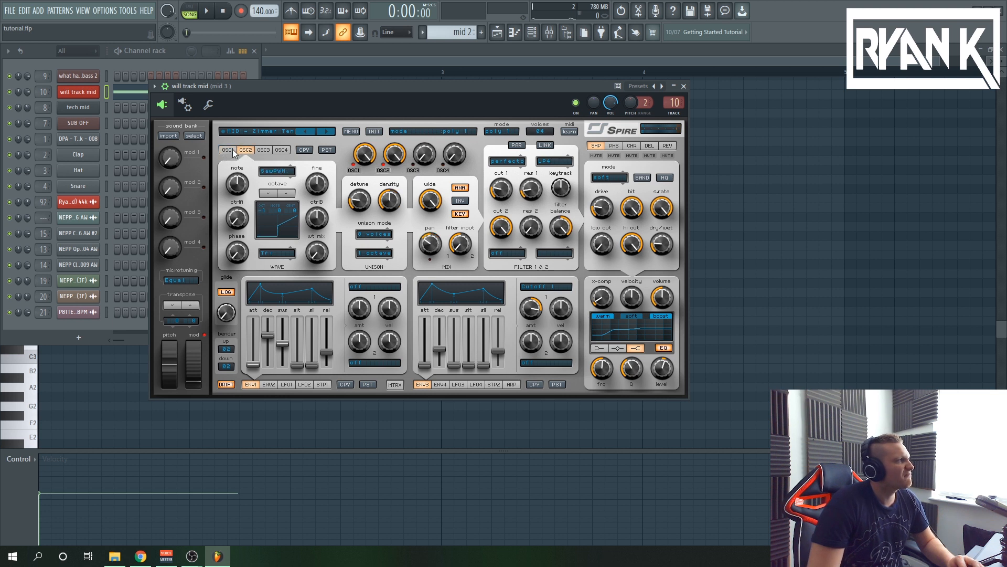
left_click(228, 149)
left_click(246, 150)
left_click(227, 150)
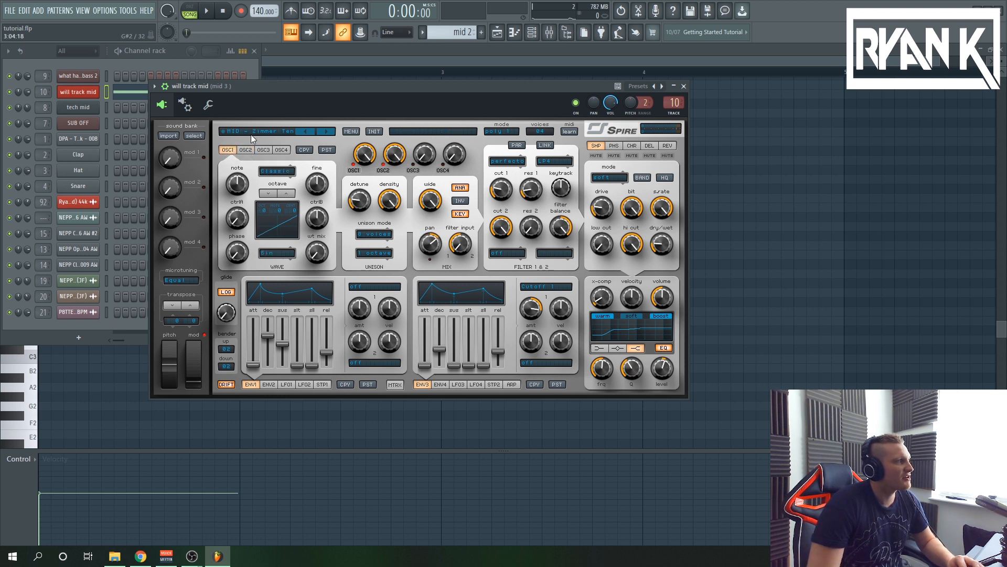
left_click(247, 150)
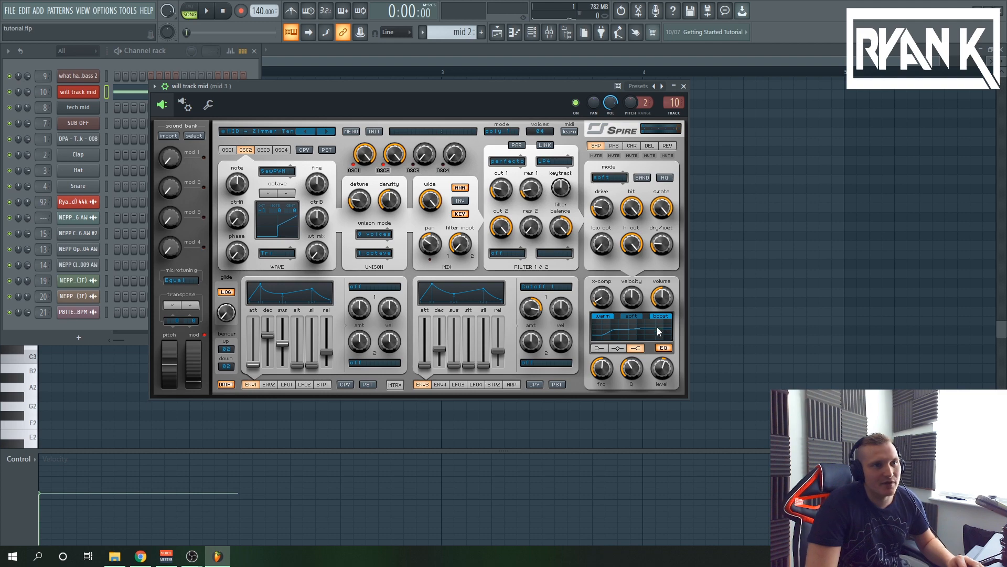
left_click(511, 385)
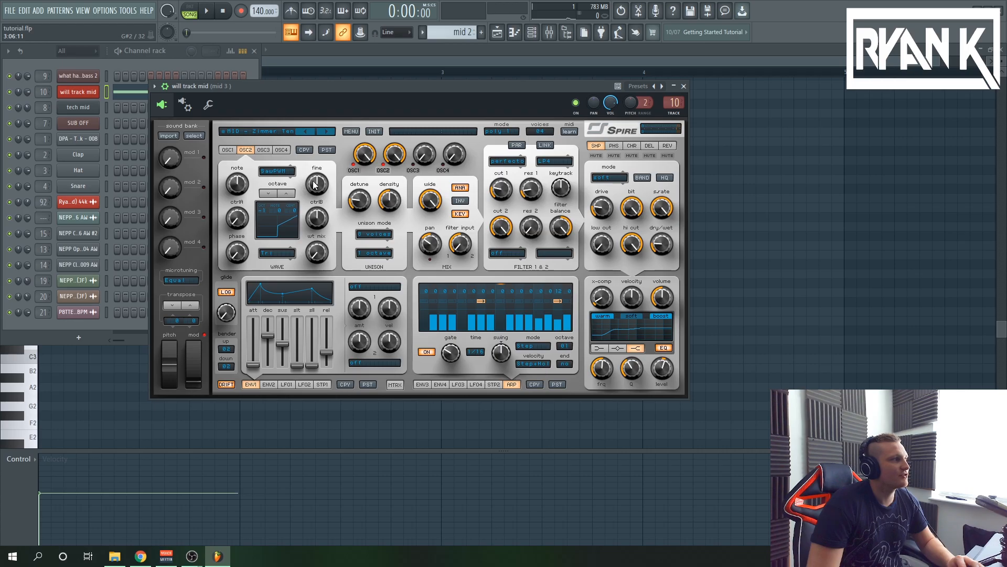
left_click(212, 11)
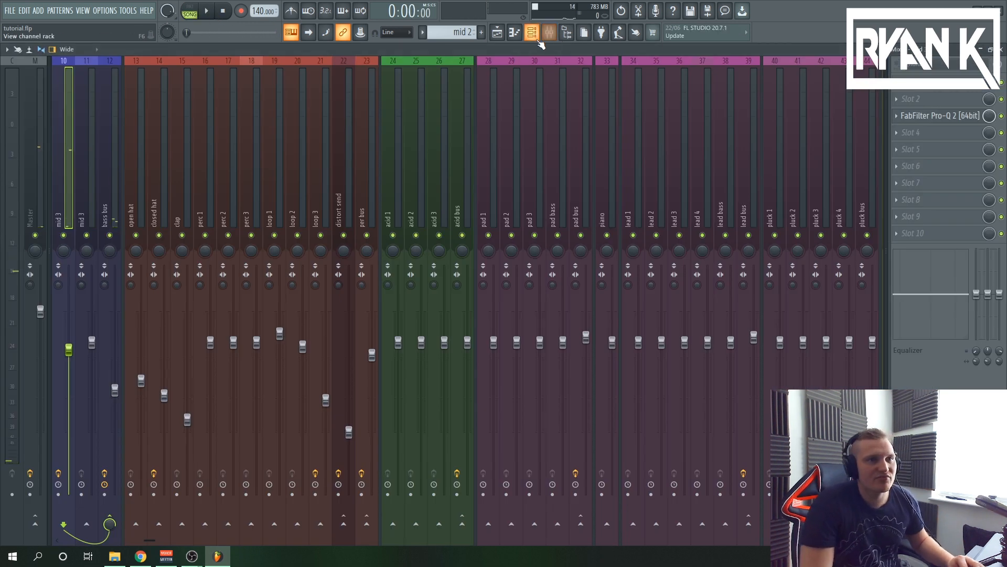
Inspect the mixer effects on the mid 3 and bass bus tracks and locate the verb and delay sends
left_click_drag(152, 541, 71, 541)
left_click(259, 226)
left_click(278, 221)
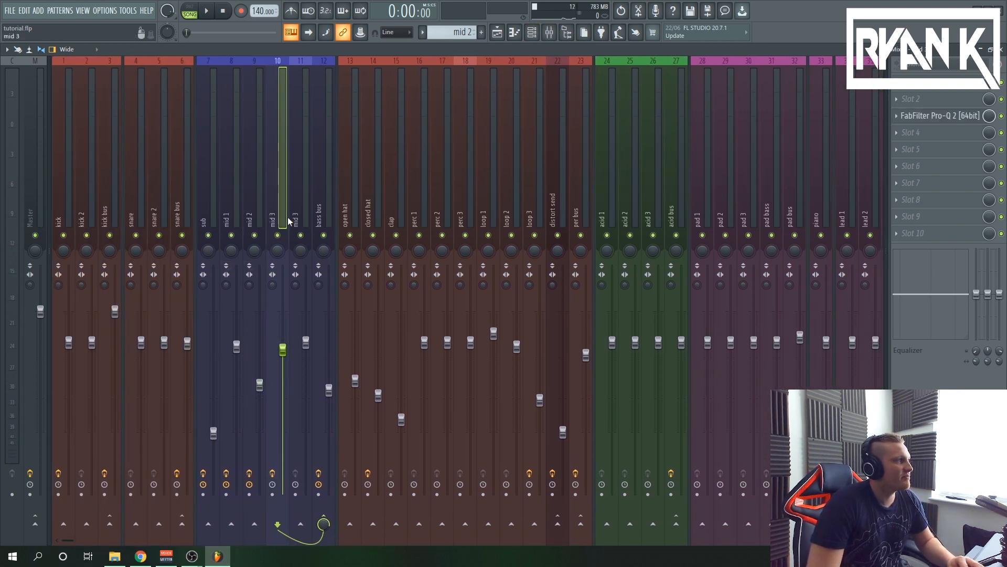
left_click(296, 220)
left_click(319, 218)
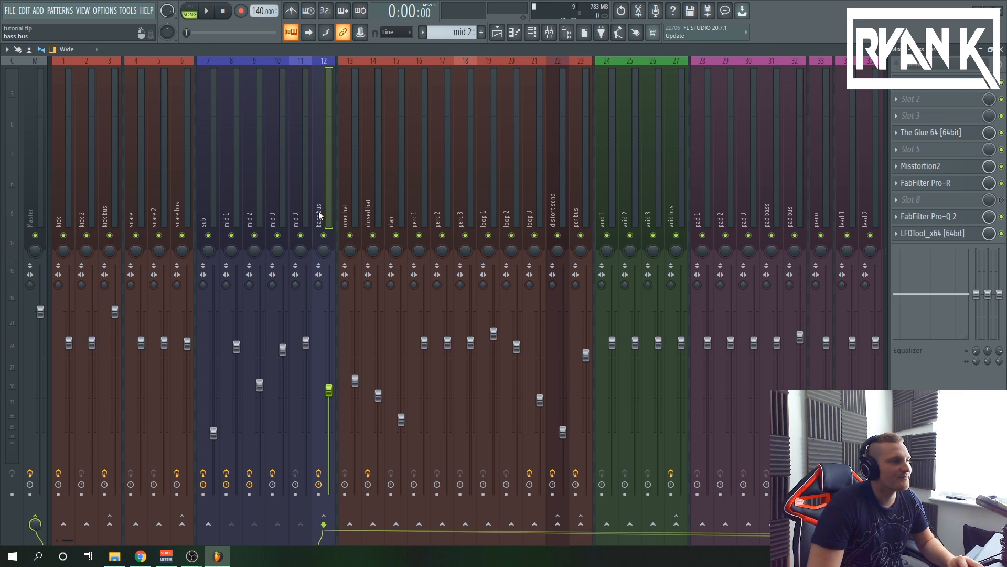
left_click_drag(67, 541, 723, 540)
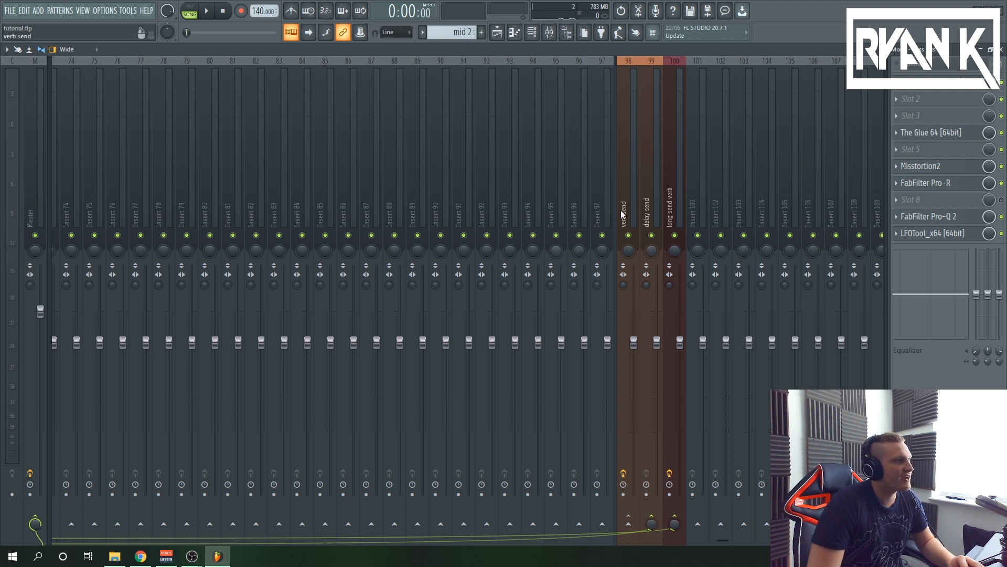
left_click(650, 205)
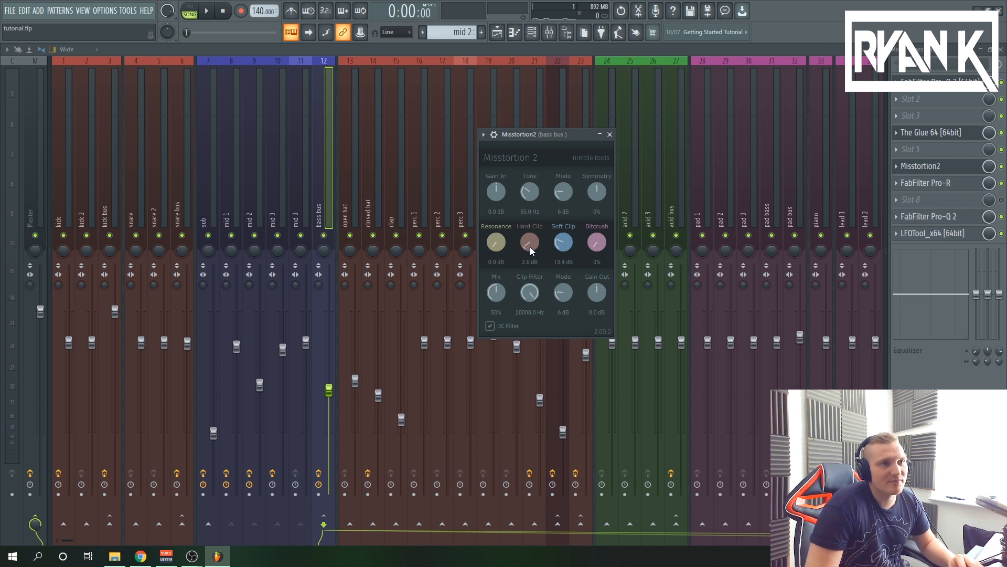
Play the arrangement and compare the bass bus with Misstortion2 bypassed and re-enabled, and stop playback
left_click(208, 11)
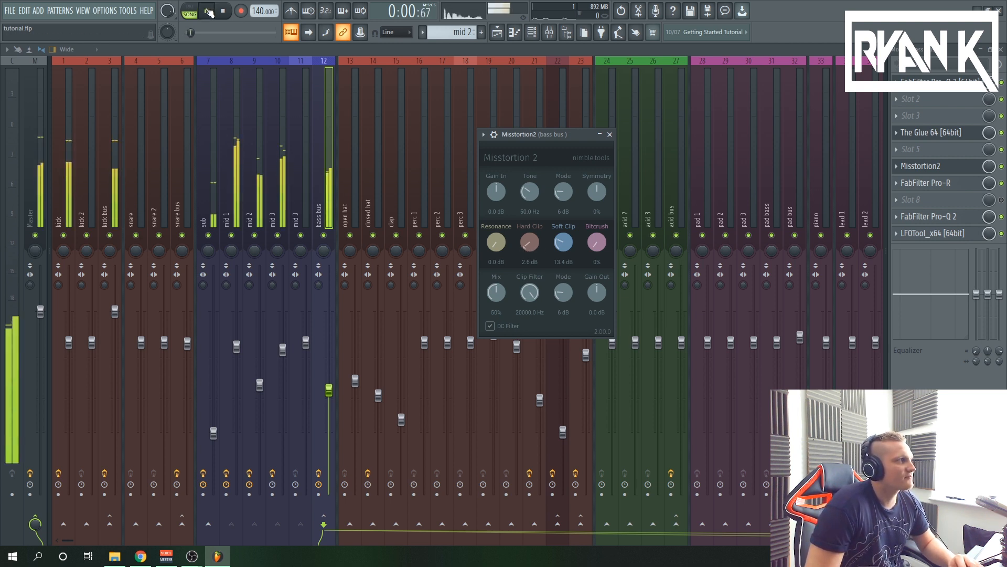
left_click(1002, 167)
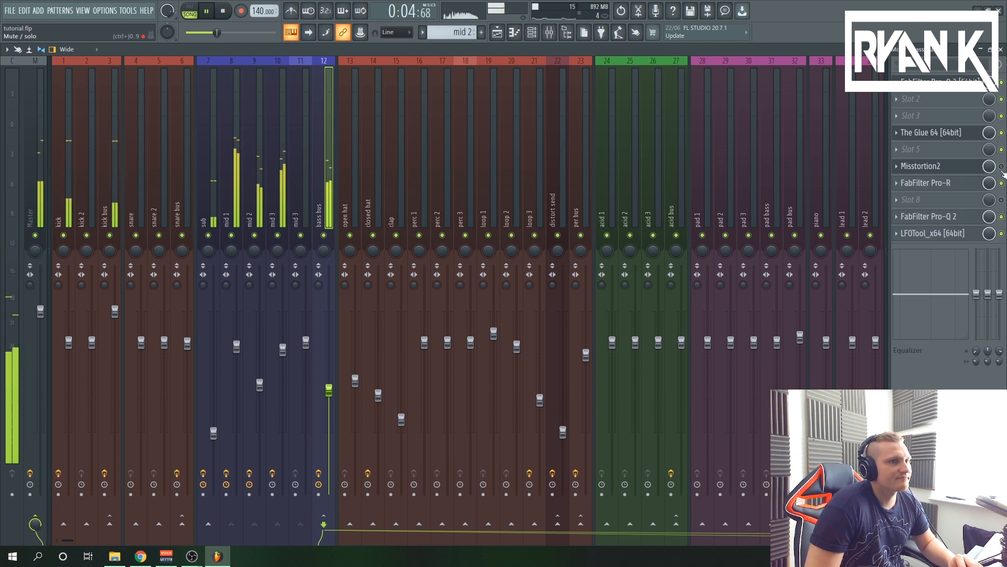
left_click(1002, 167)
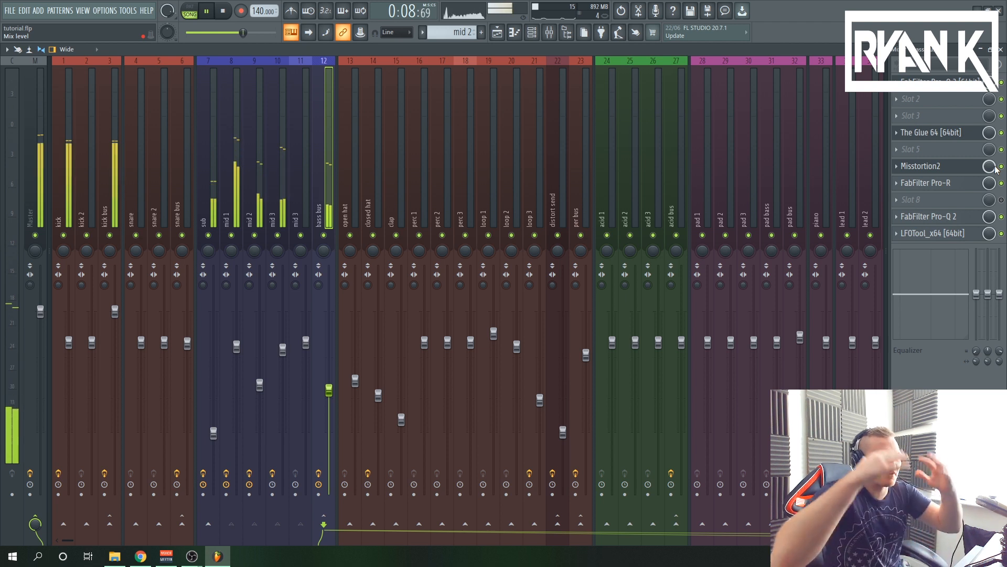
key("space")
Show the bass bus's FabFilter Pro-Q 2 curve and its LFOTool sidechain shape
left_click(939, 218)
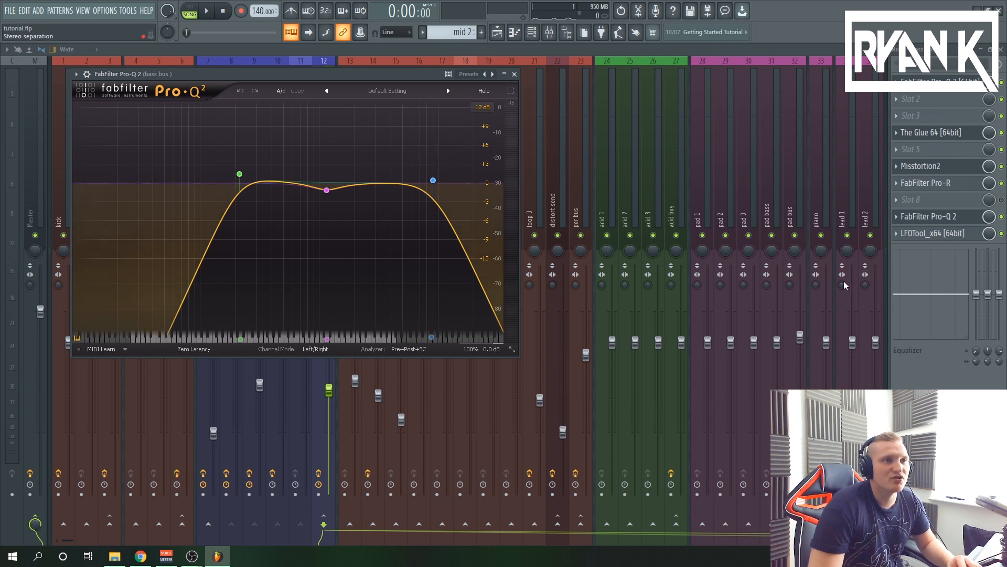
left_click(932, 233)
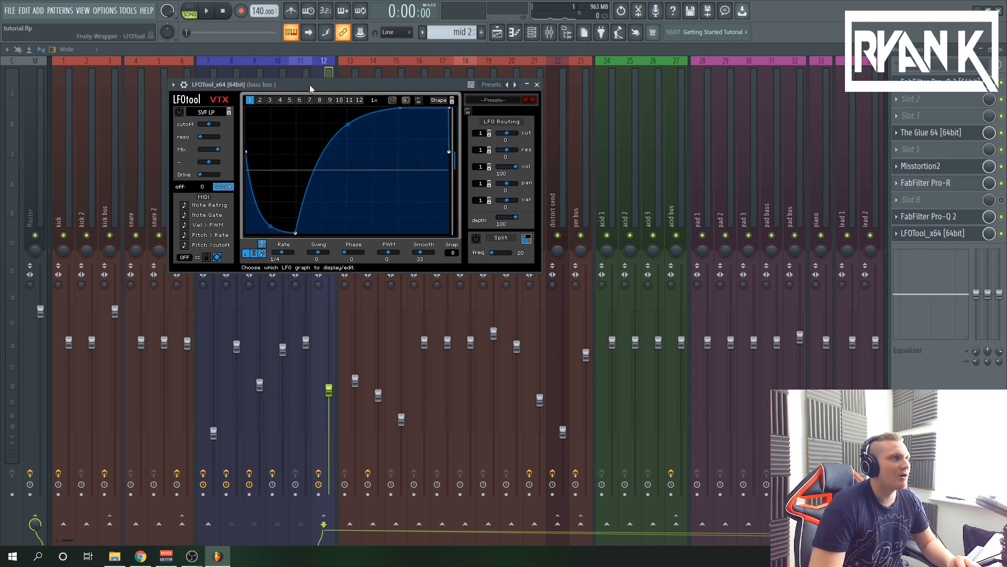
left_click_drag(310, 84, 543, 109)
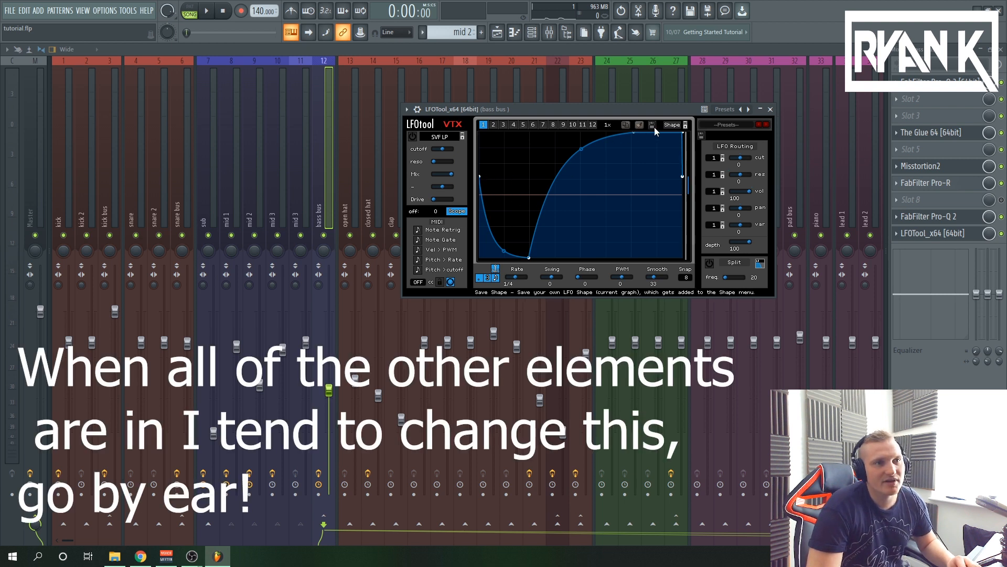
Play the arrangement and compare the bass bus with and without LFOTool, and stop playback
left_click(212, 11)
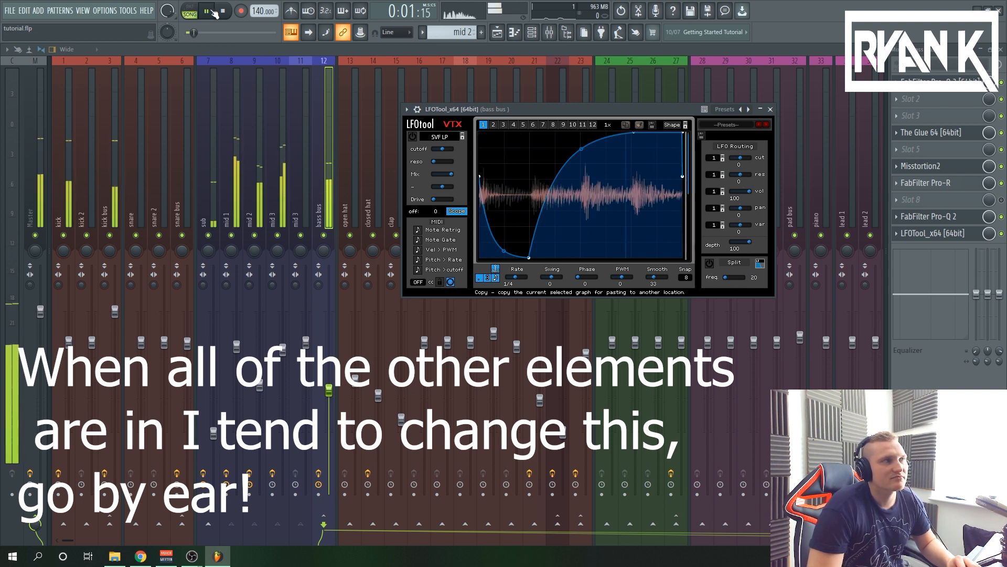
left_click(1002, 234)
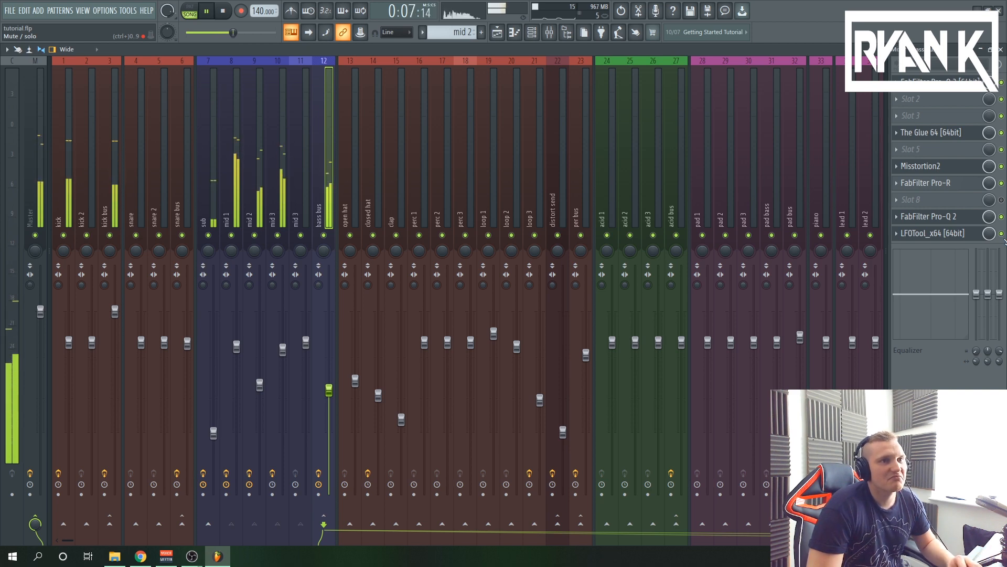
left_click(223, 11)
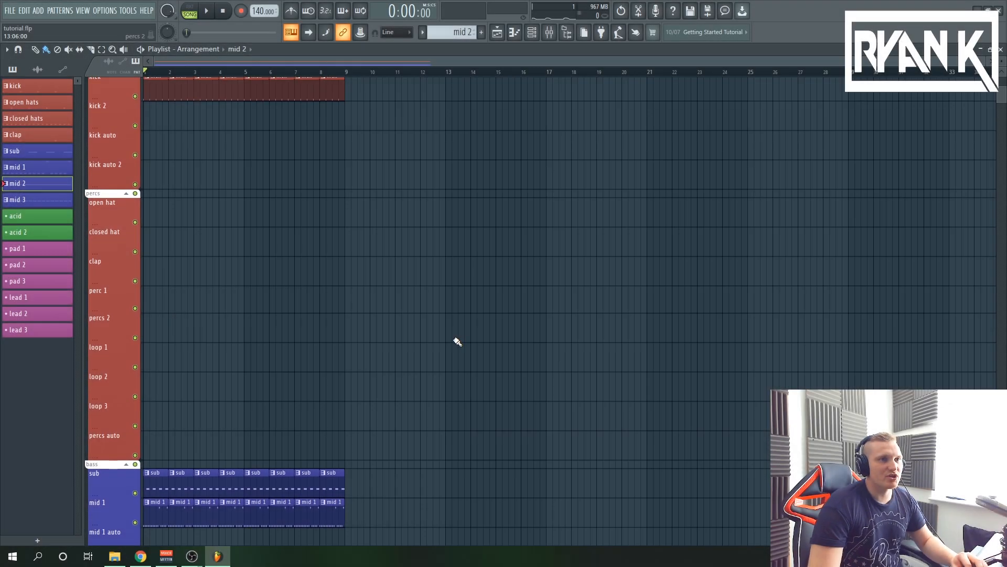
Fill bars 1 to 8 of the open hat and clap playlist tracks with the open hats and clap patterns
left_click(536, 37)
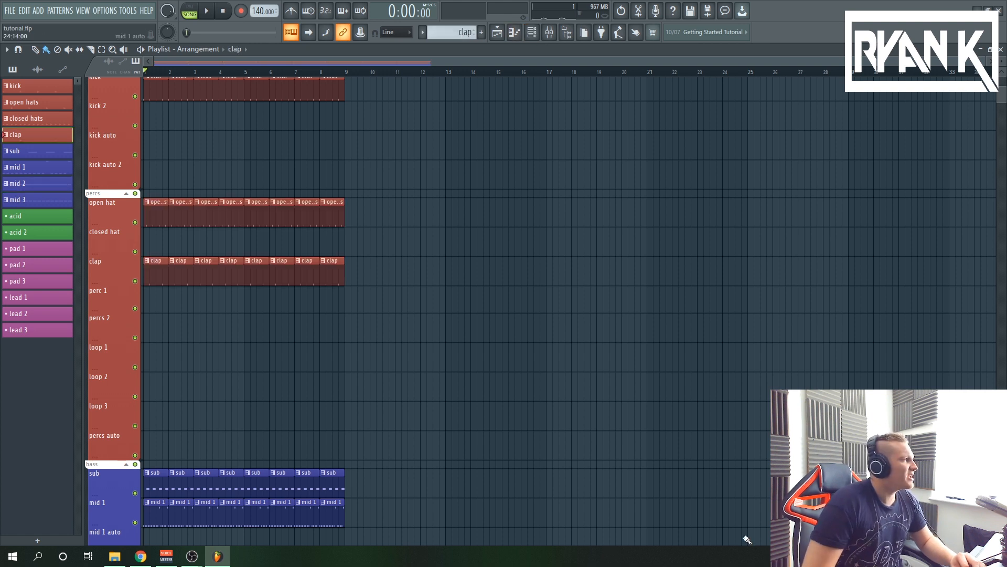
scroll(719, 450, "up", 3)
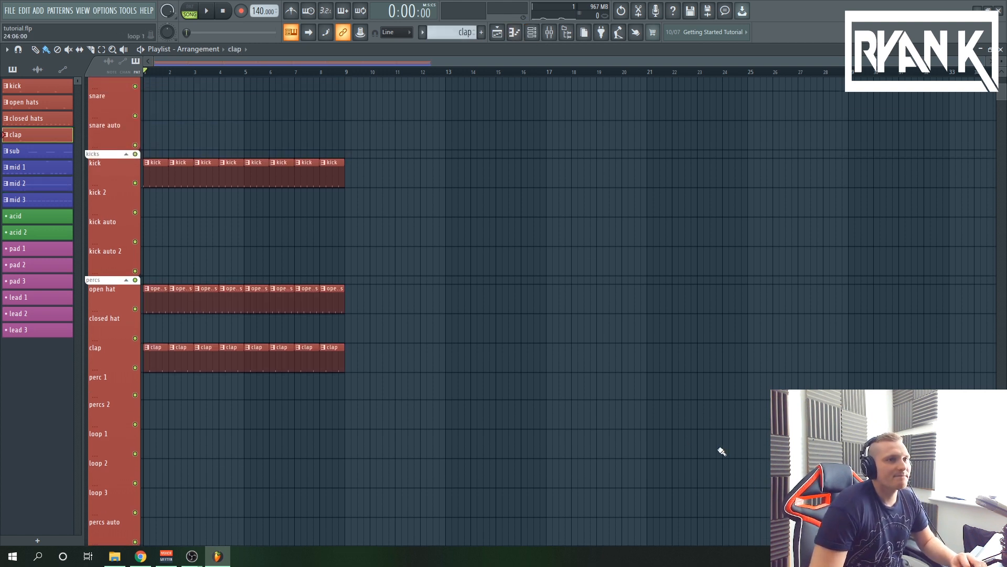
scroll(247, 263, "down", 2)
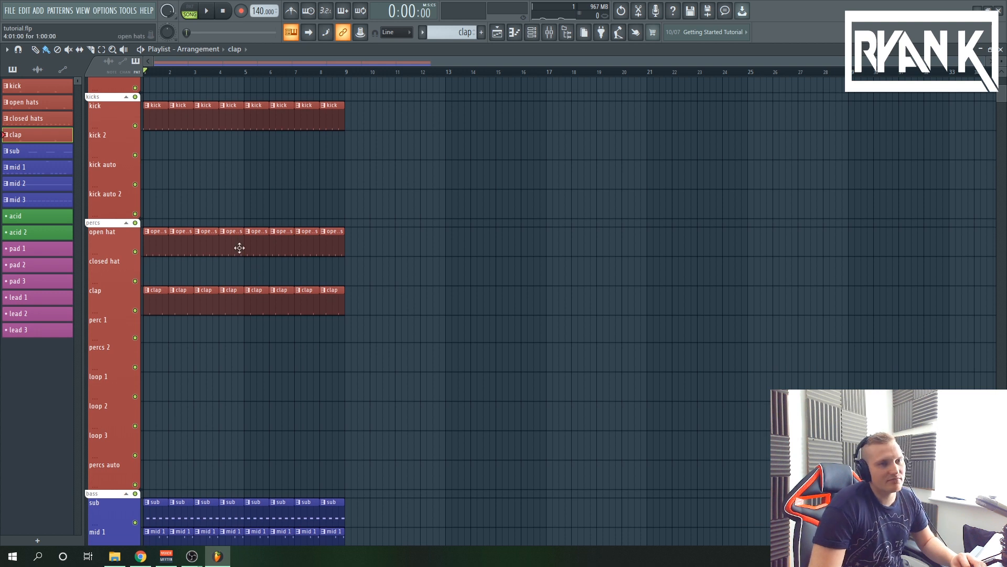
Open the open hats pattern and examine its off-beat C5 notes and channel rack steps
double_click(172, 252)
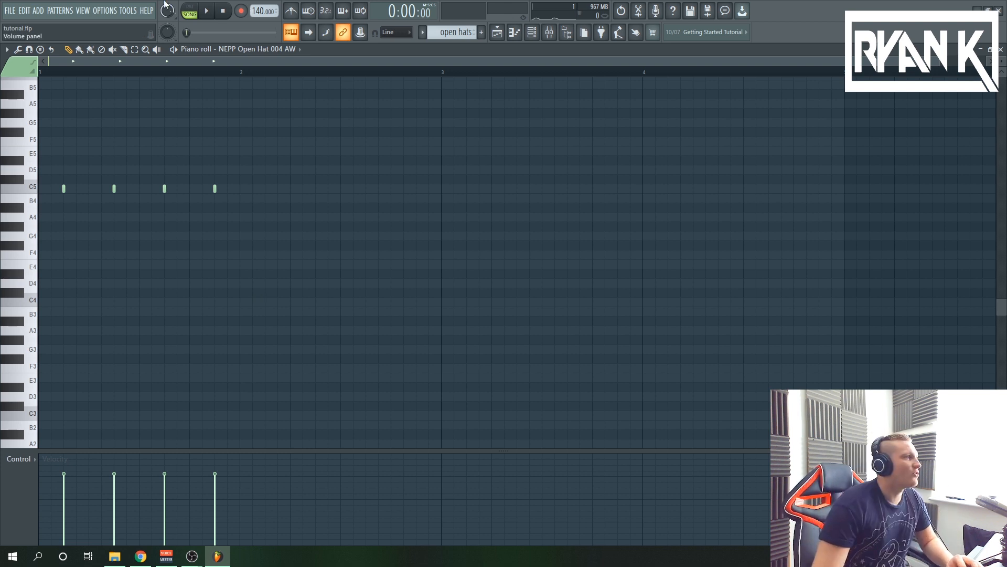
left_click(532, 36)
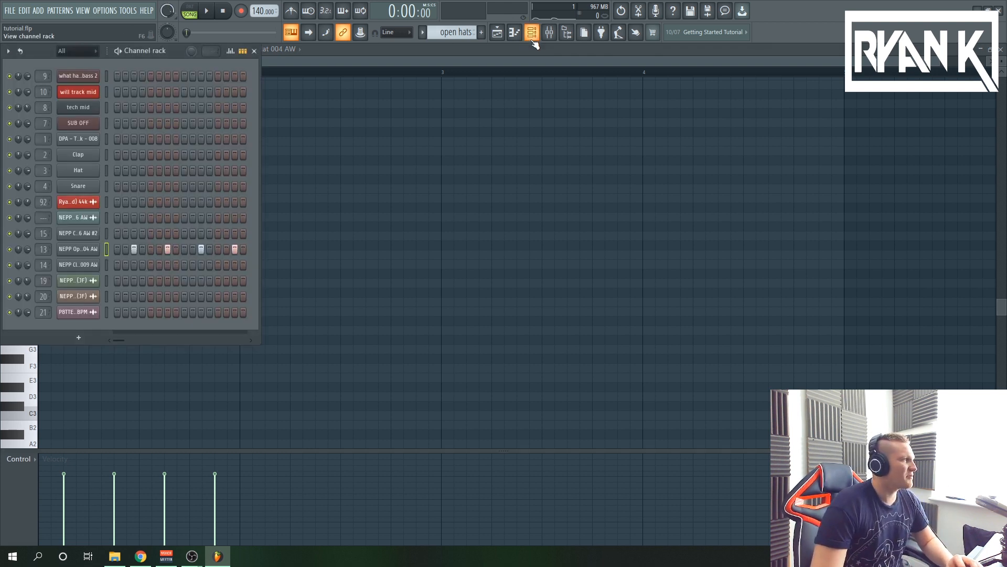
left_click(532, 36)
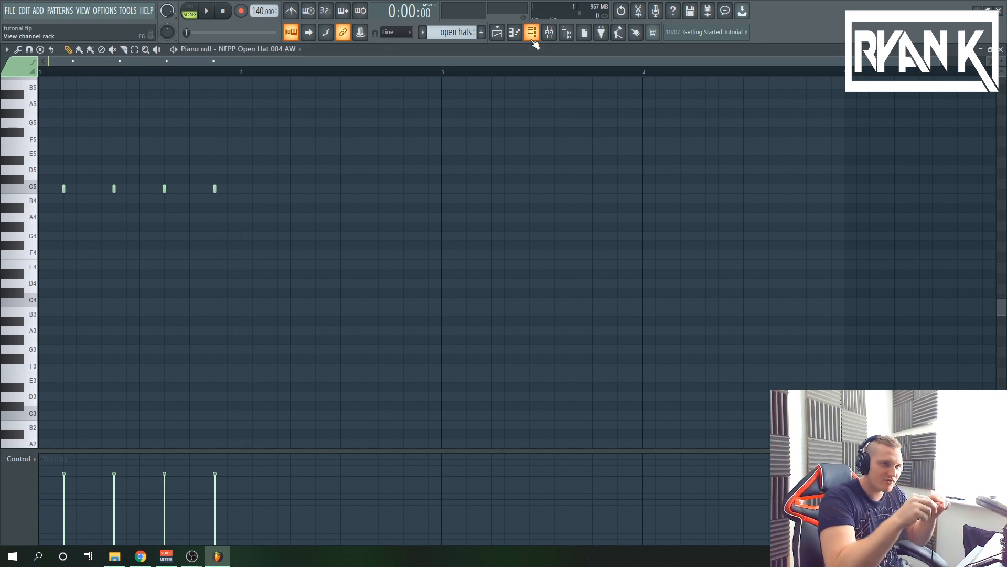
scroll(394, 206, "up", 2)
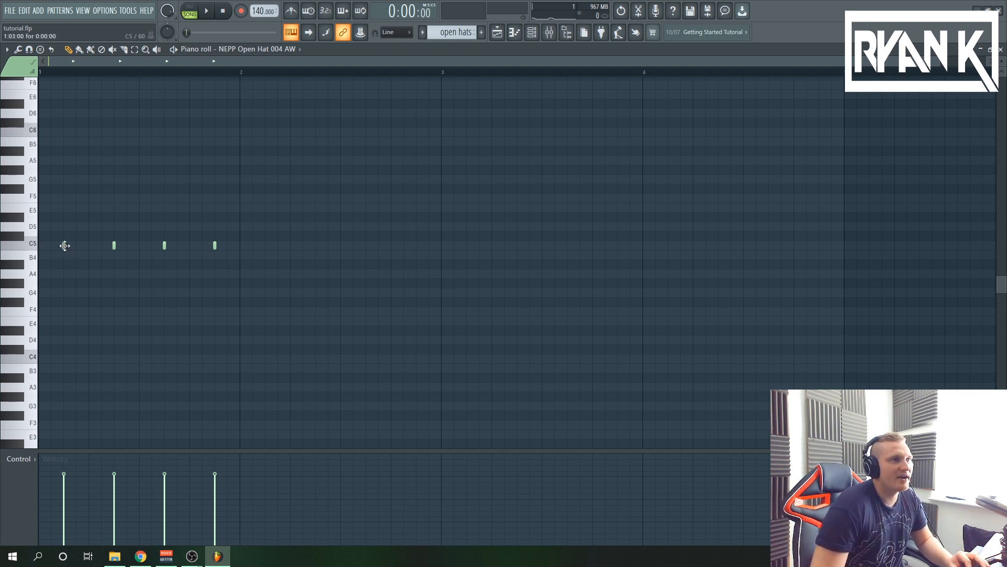
Inspect the NEPP Open Hat 004 AW sampler settings, preview the sample, and show its open hat mixer track
key("F6")
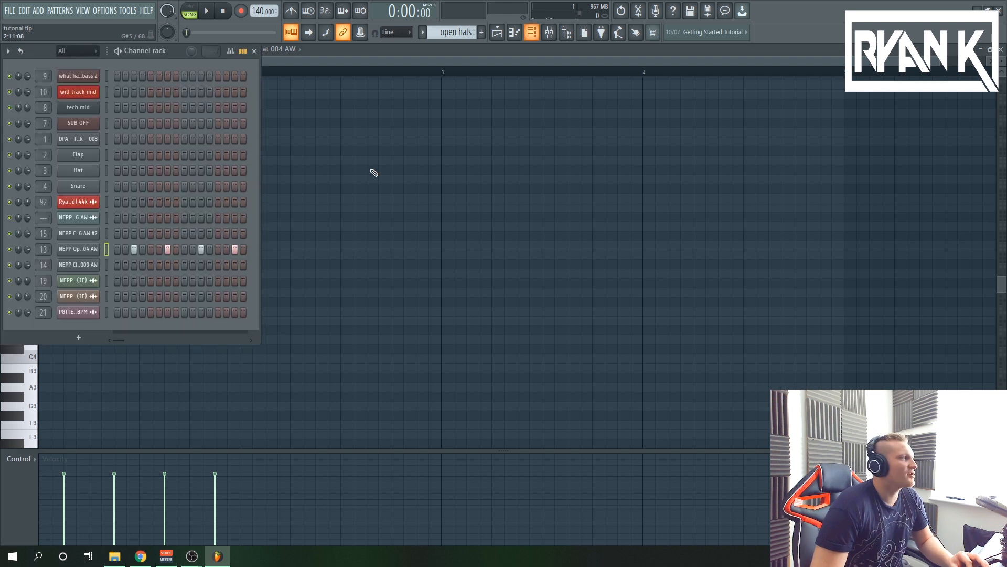
left_click(79, 250)
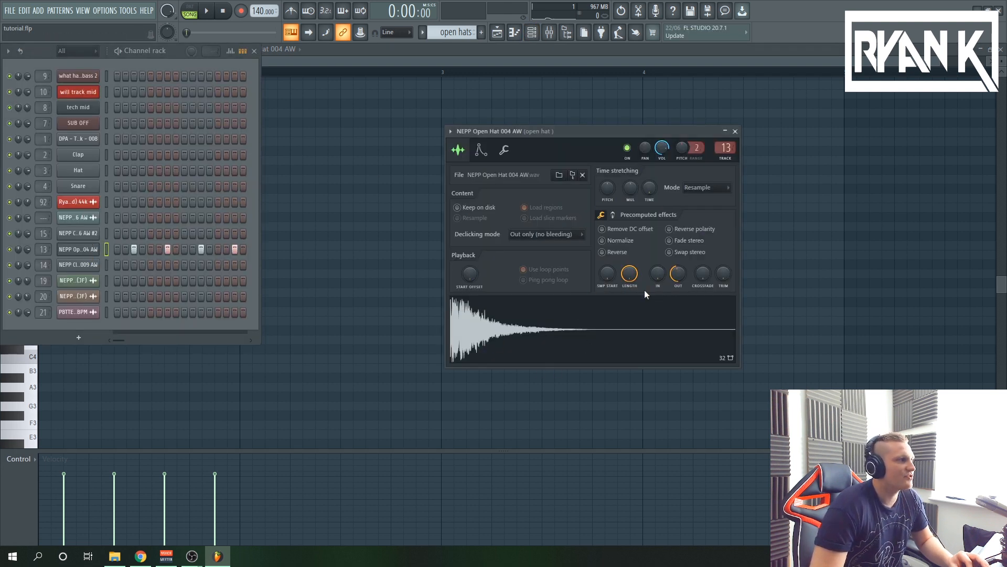
left_click_drag(678, 273, 658, 274)
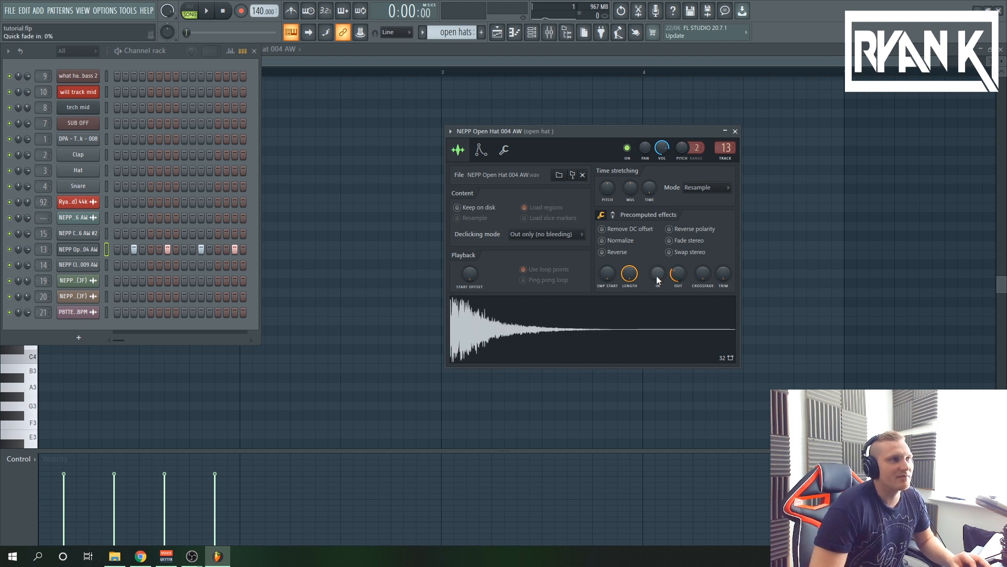
left_click(490, 327)
key("F9")
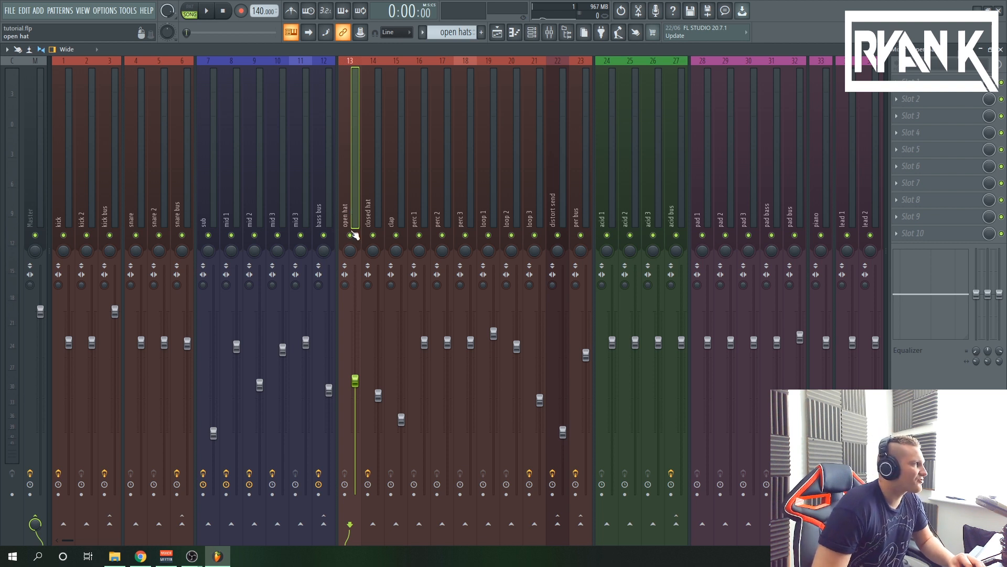
Check the open hat mixer track, solo the open hat and clap playlist tracks, and play them from bar 2
left_click(33, 210)
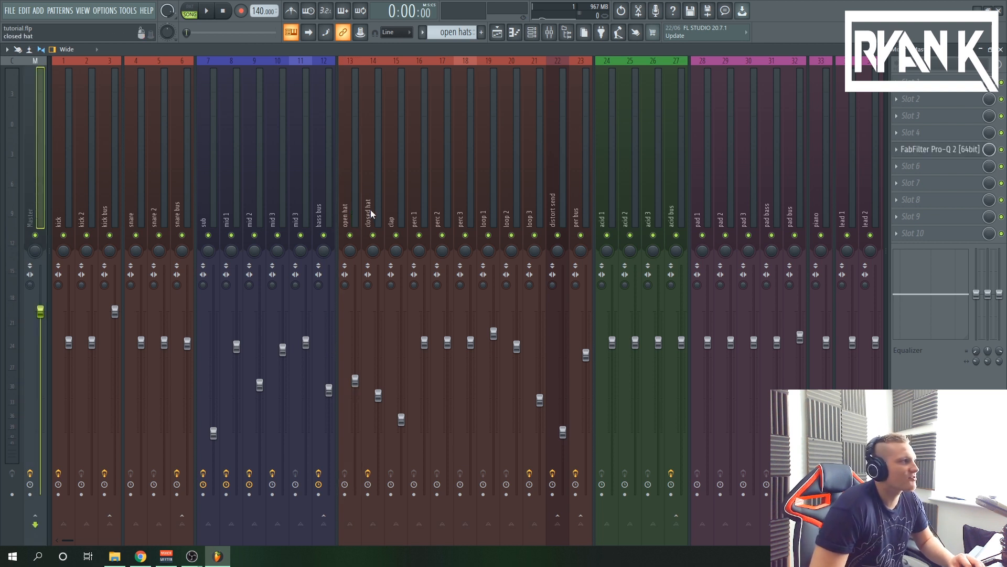
left_click(349, 217)
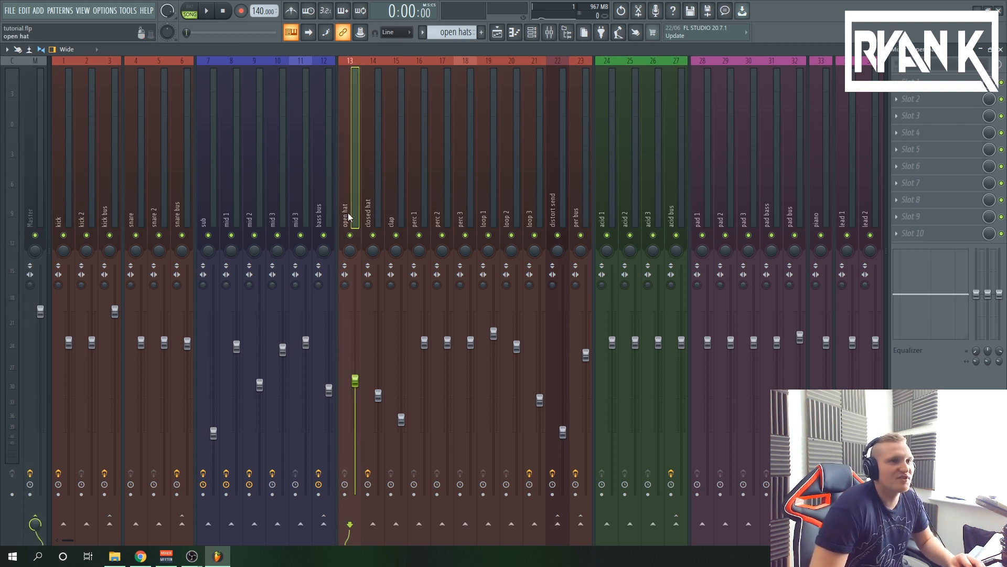
key("F5")
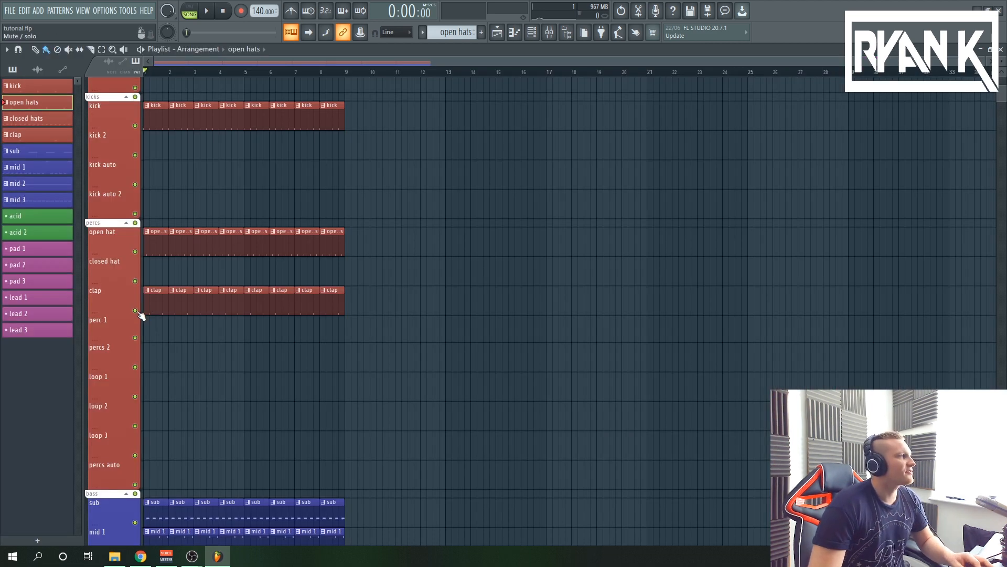
left_click(135, 310, "ctrl")
left_click(136, 251)
left_click(170, 74)
key("space")
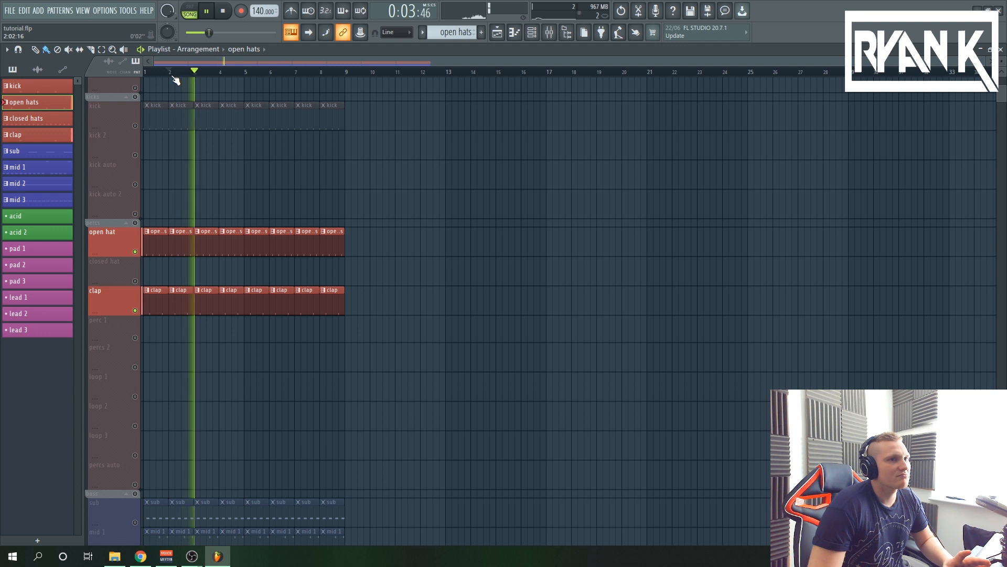
key("space")
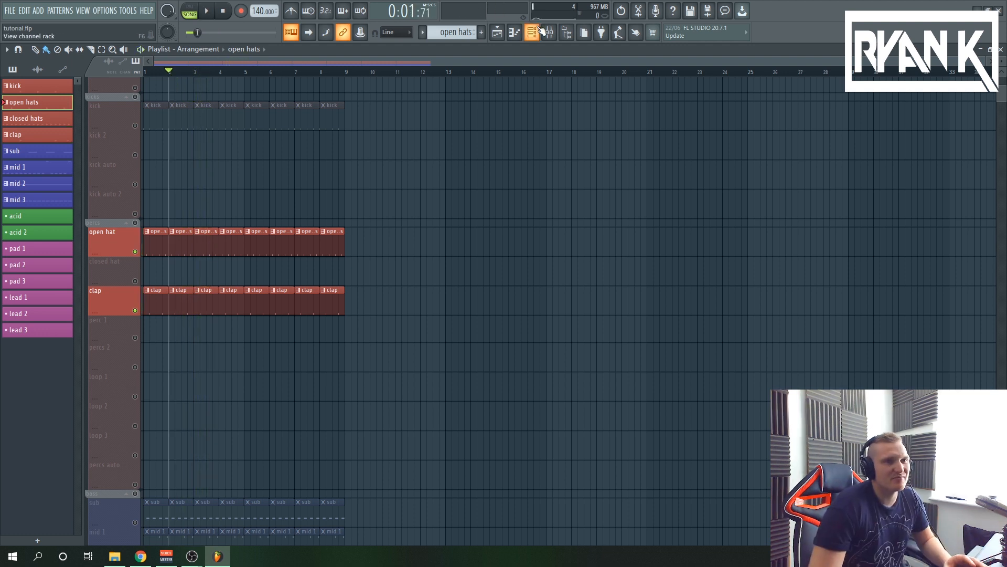
Trace the clap mixer track's routing to the verb send track, and inspect its ValhallaVintageVerb and the send level
left_click(547, 31)
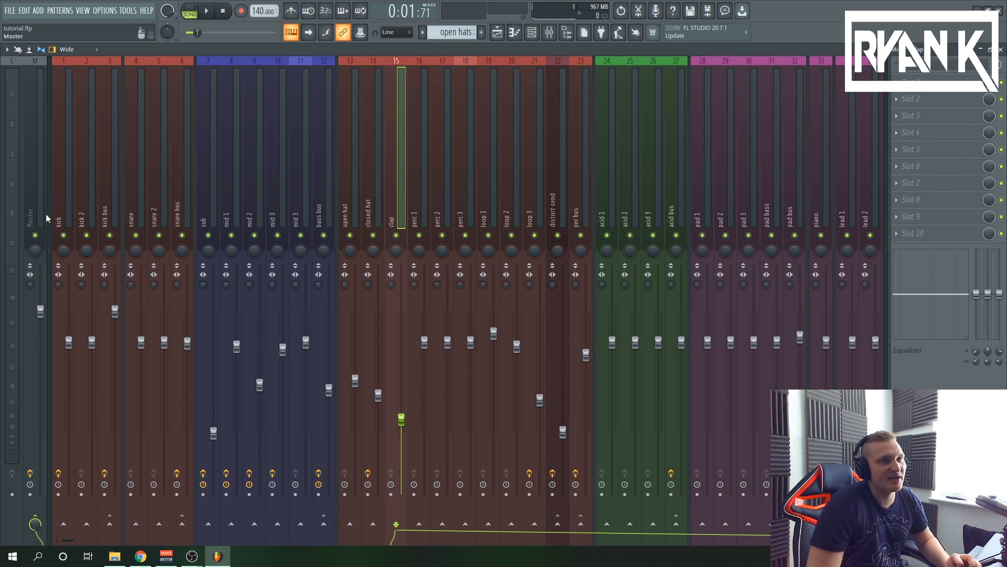
left_click_drag(126, 541, 723, 505)
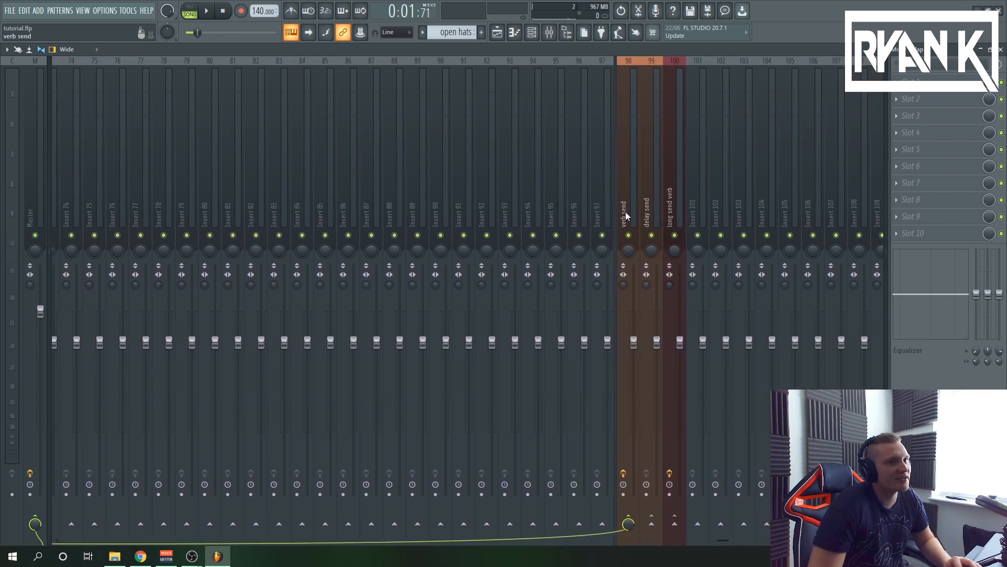
left_click(622, 262)
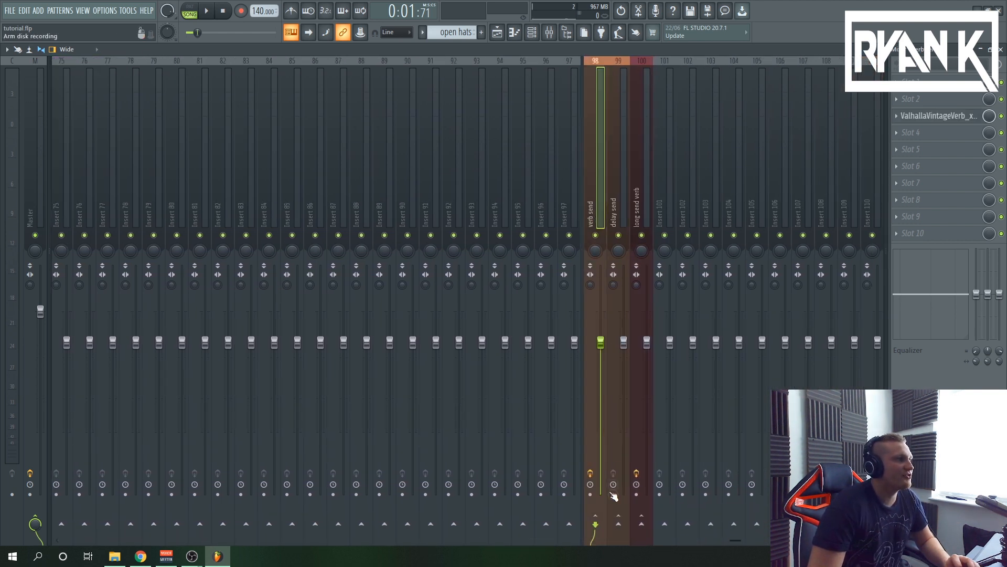
left_click(936, 118)
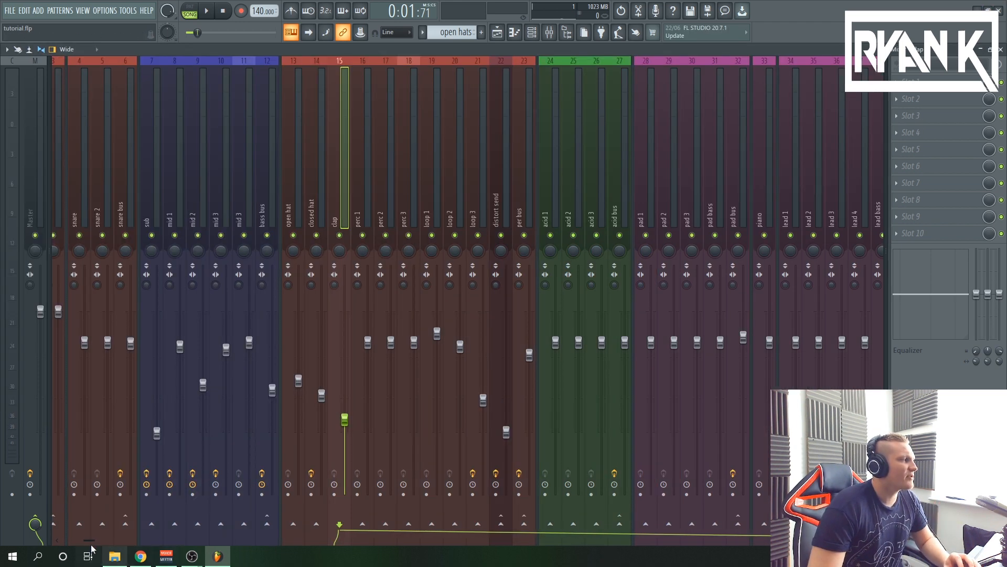
left_click_drag(88, 539, 752, 539)
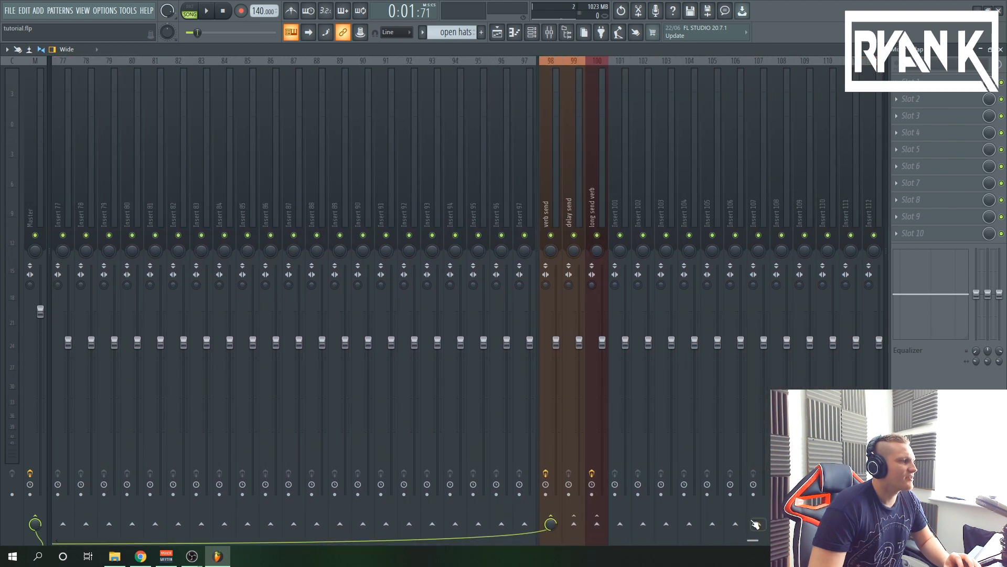
left_click_drag(549, 523, 549, 518)
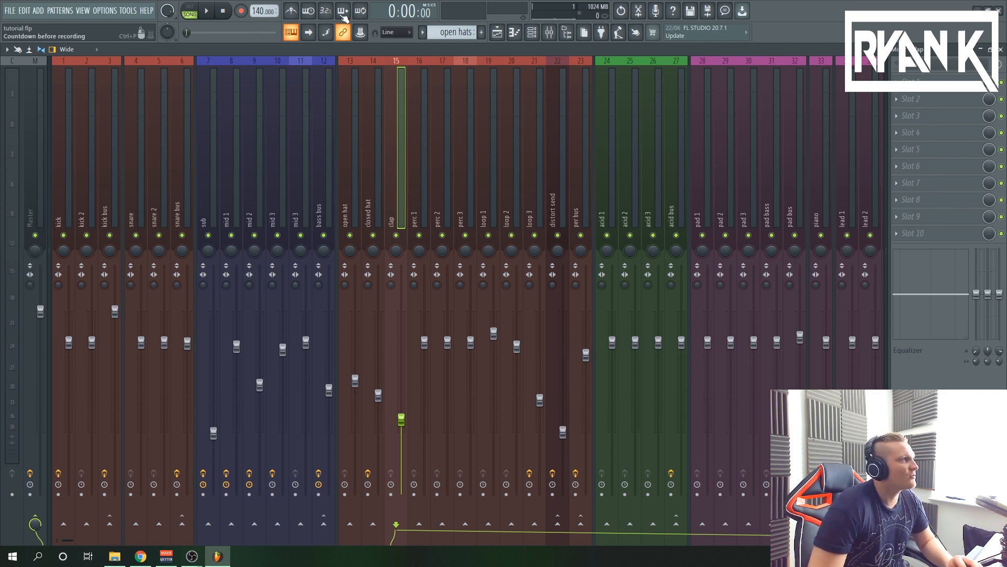
Unmute the remaining playlist tracks and play the kick together with the open hats and claps
left_click(497, 32)
right_click(135, 272)
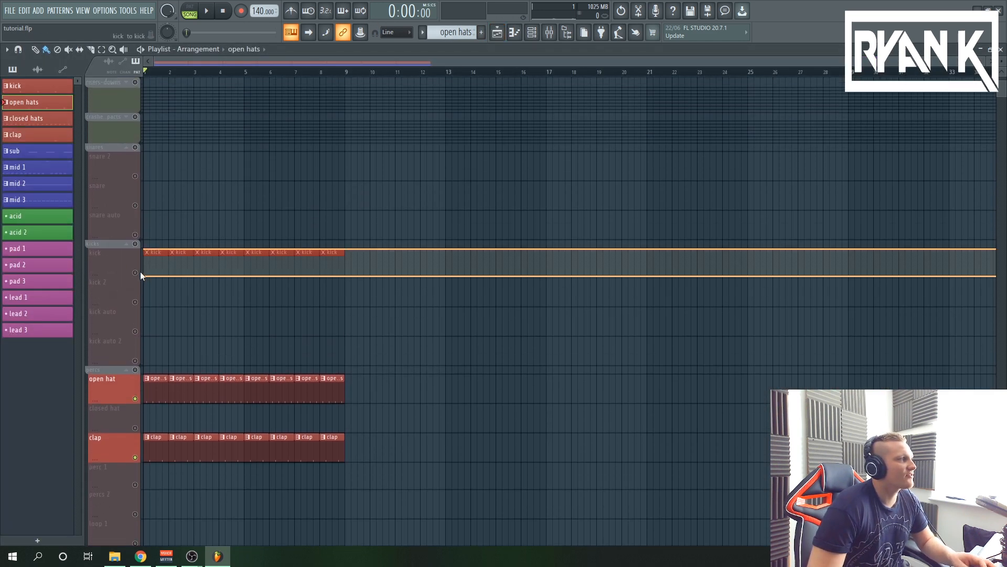
left_click(202, 71)
key("space")
left_click(548, 35)
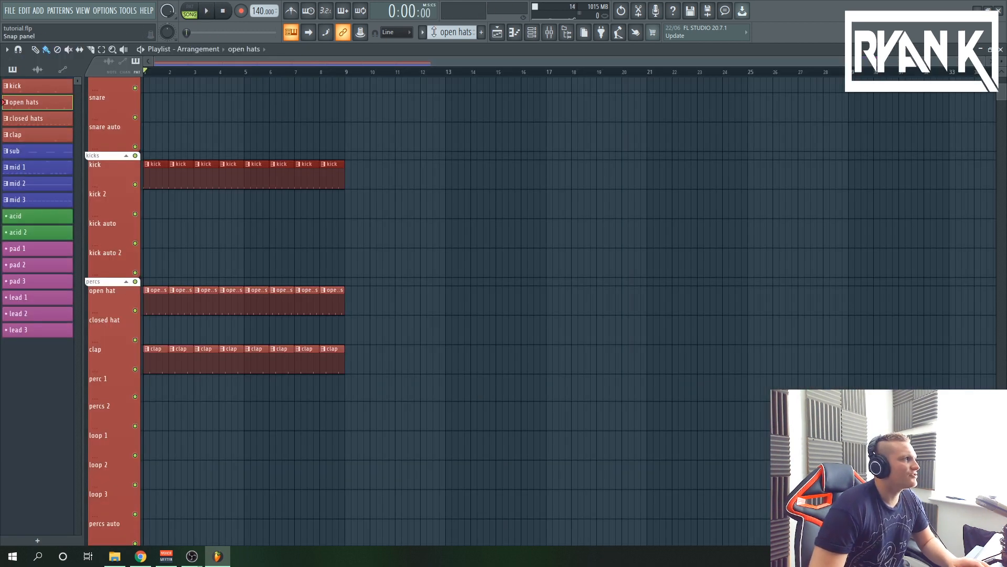
Open the closed hats pattern in the piano roll, examine its note velocities and panning, and play it in pattern mode
left_click_drag(451, 33, 452, 33)
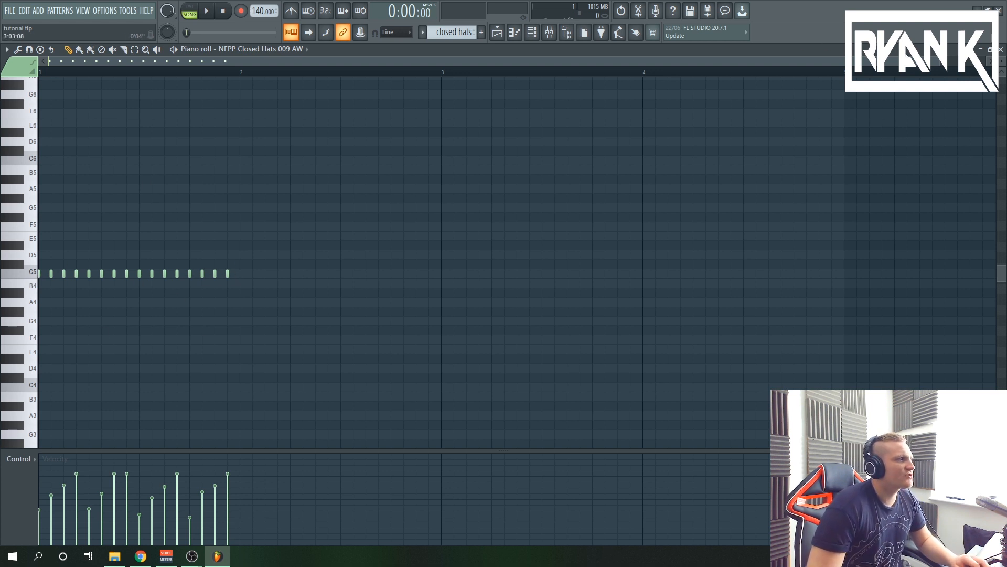
left_click_drag(942, 64, 303, 84)
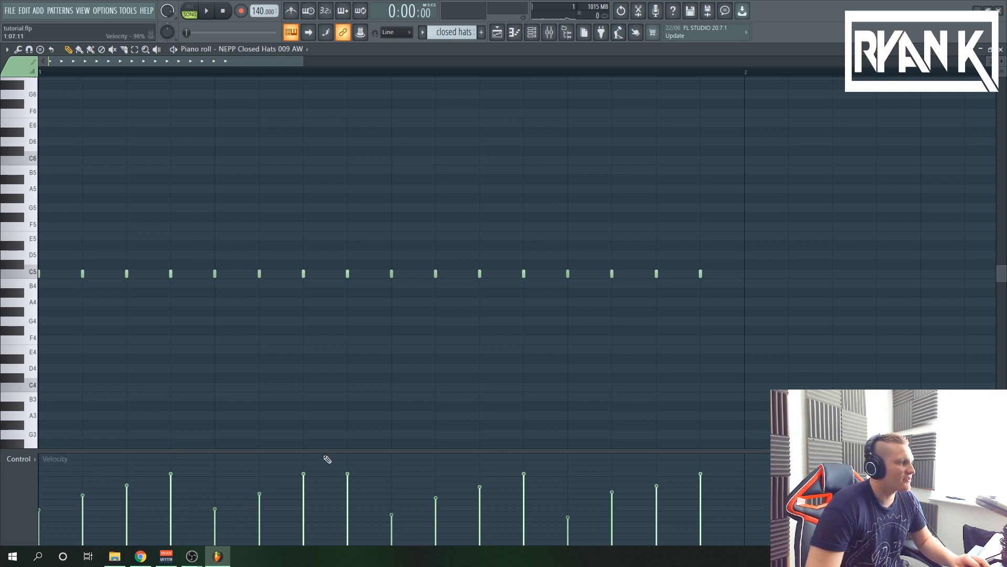
left_click(190, 8)
left_click(206, 12)
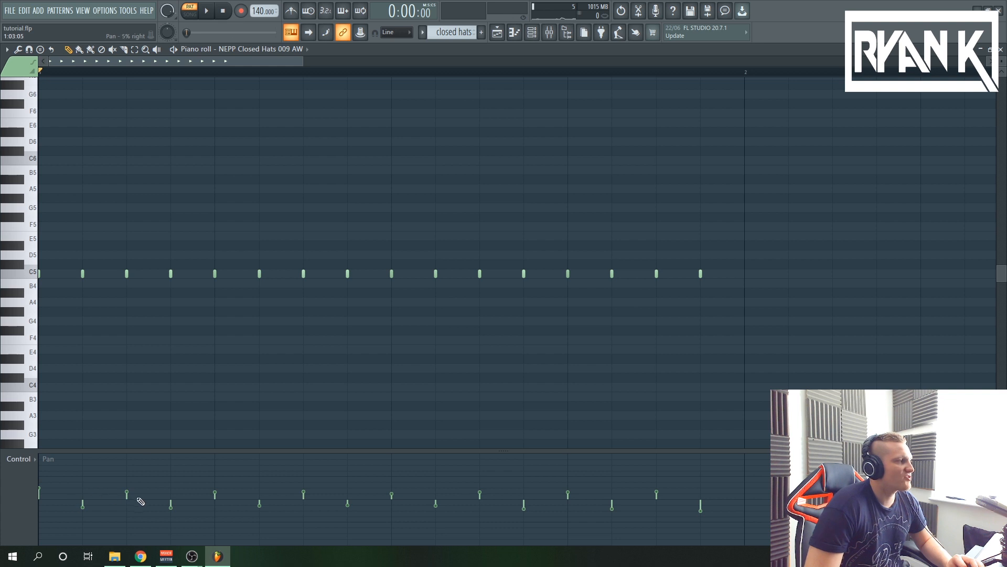
key("space")
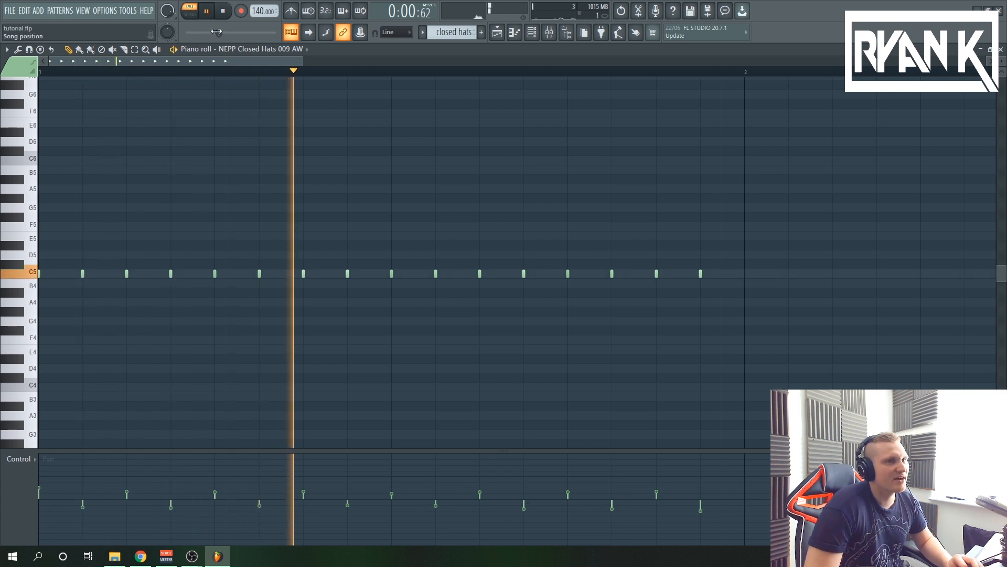
key("space")
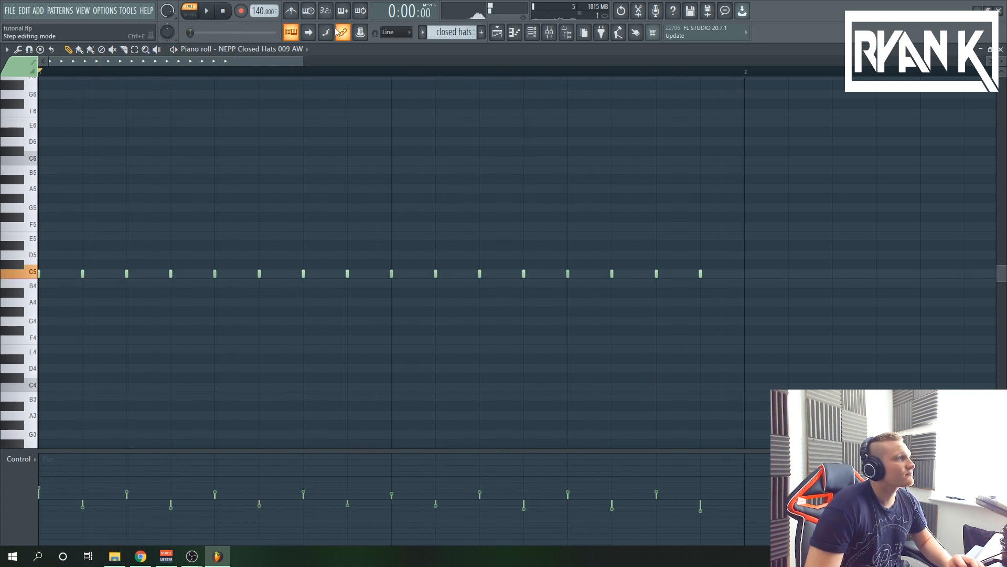
Play the playlist in song mode and solo the loop 1, loop 2 and loop 3 tracks one after another
left_click(496, 32)
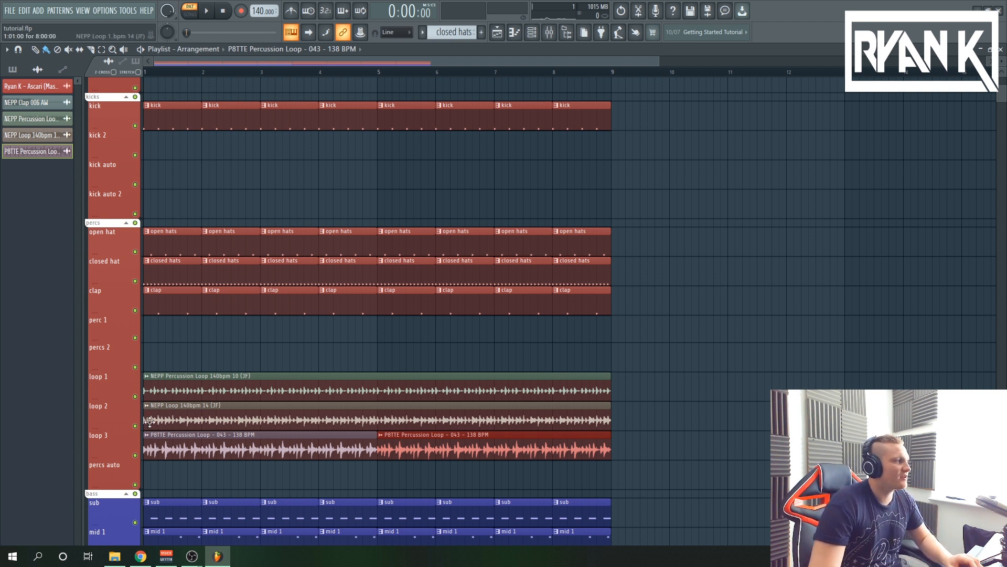
left_click(135, 396, "ctrl")
scroll(136, 393, "down", 3)
key("space")
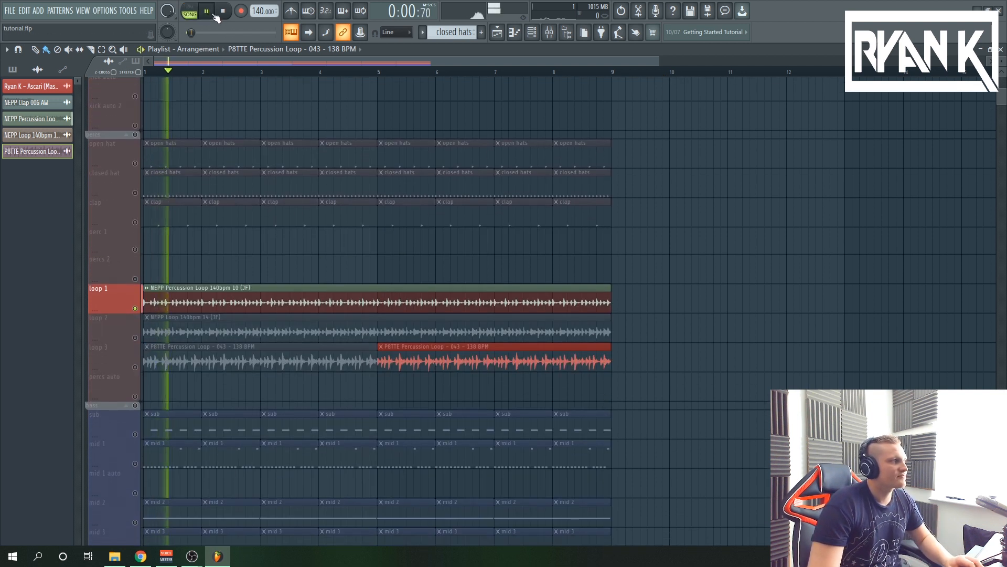
left_click(135, 308)
left_click(135, 338, "ctrl")
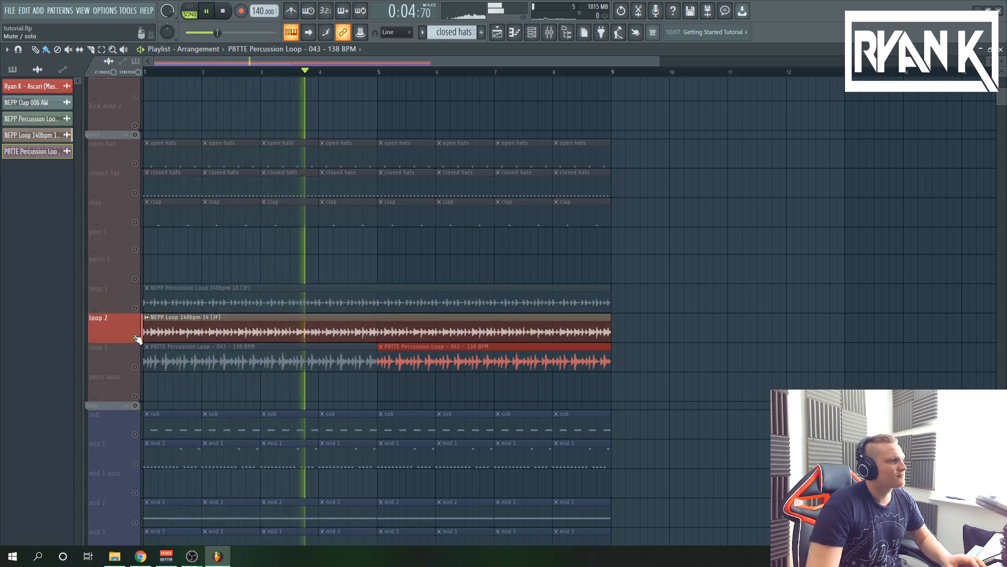
left_click(135, 371)
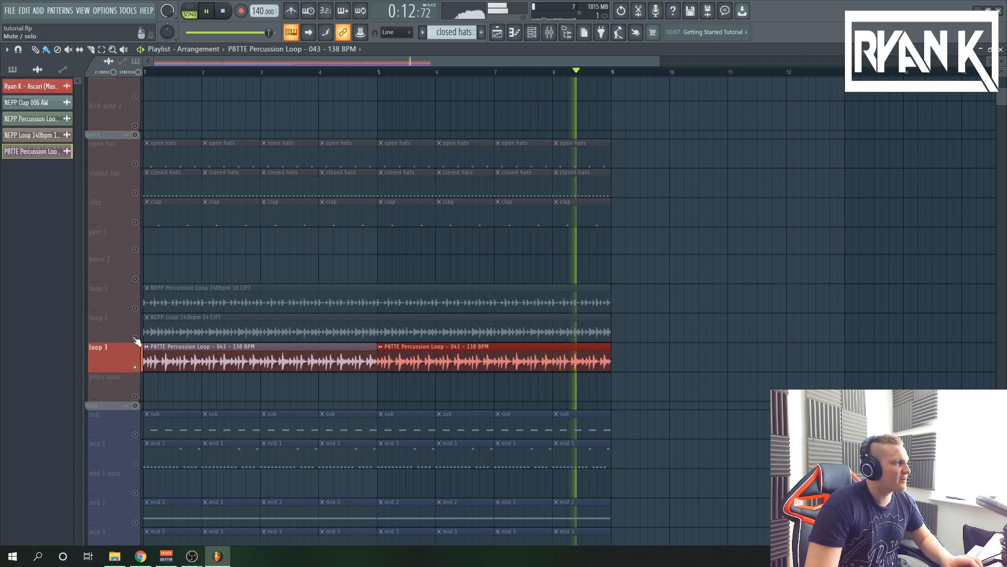
Play all three loops together, add the open hat, closed hat and clap tracks, and stop playback
left_click_drag(115, 360, 115, 294)
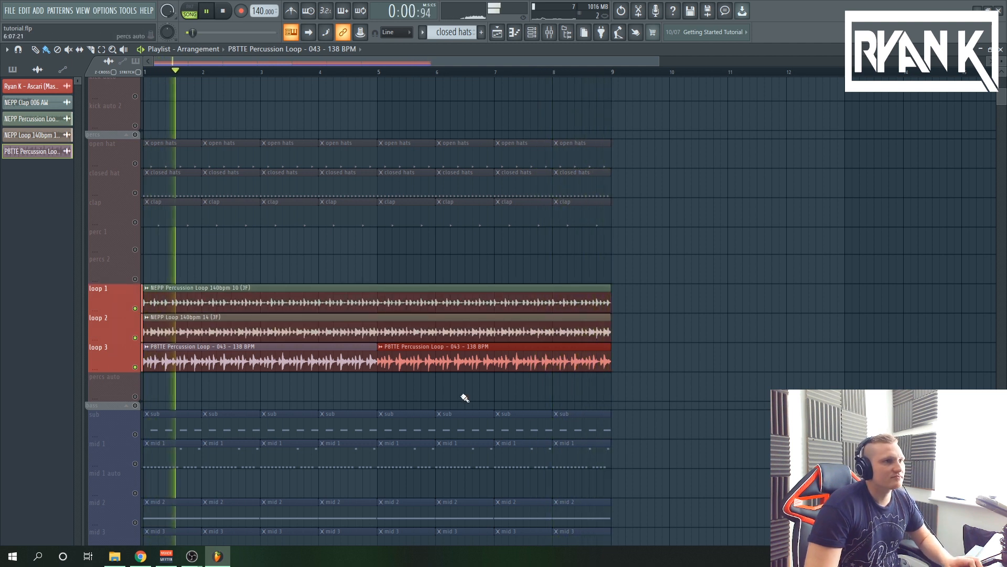
scroll(140, 227, "up", 1)
left_click_drag(139, 234, 138, 195)
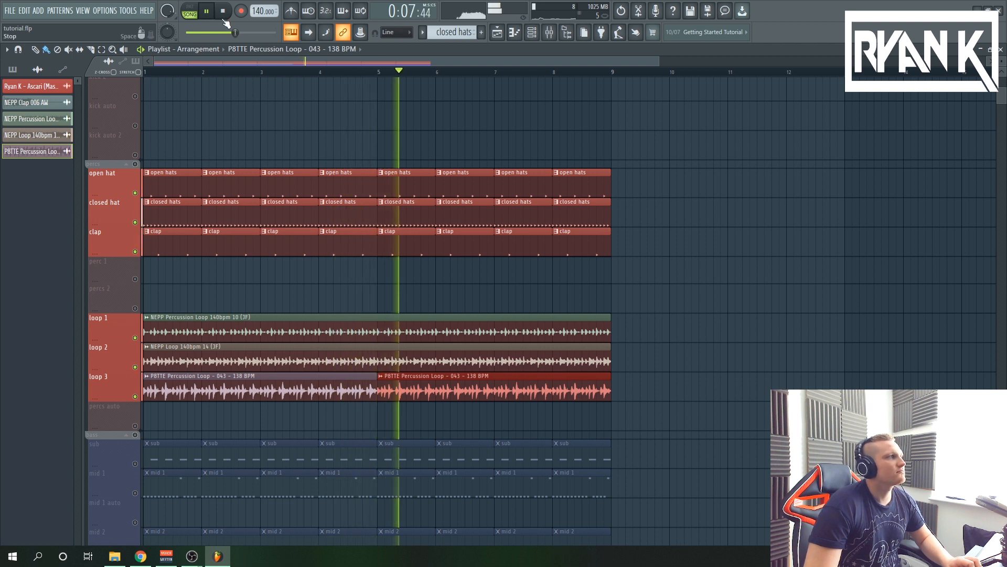
key("space")
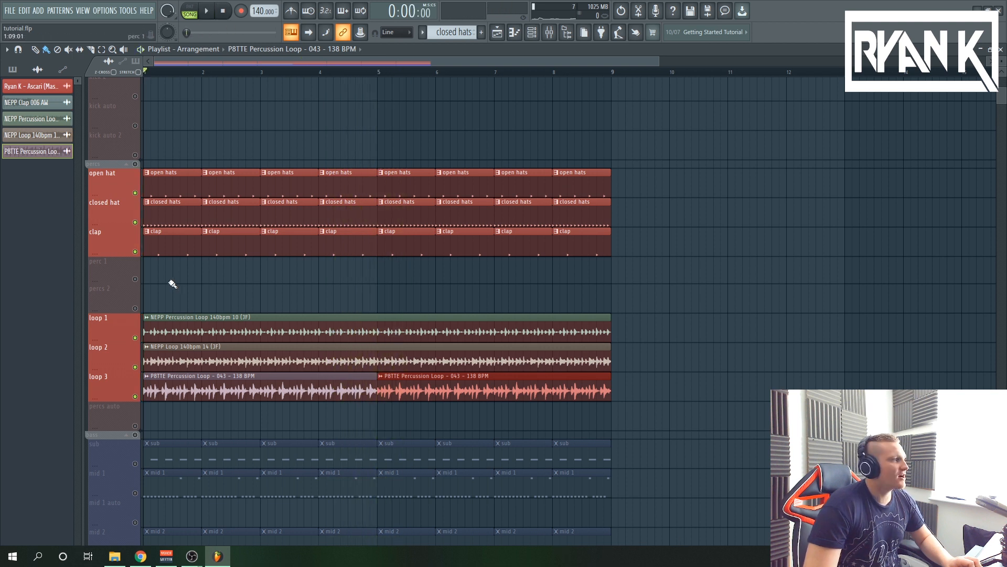
Solo only the loop 1, loop 2 and loop 3 playlist tracks
right_click(135, 338)
left_click(135, 367)
left_click(134, 397)
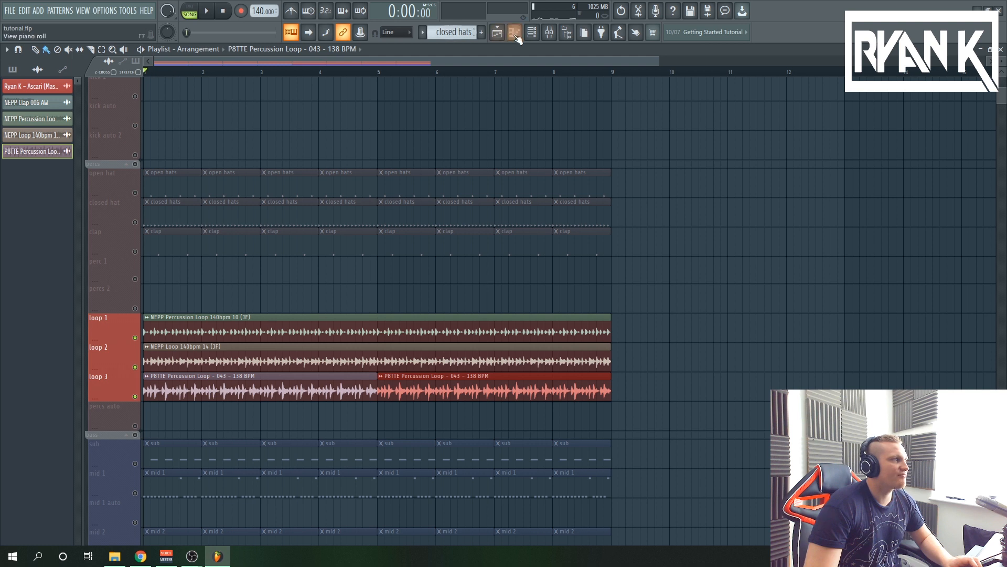
Examine the loop and closed hat mixer tracks, their routing to the per bus, and the effects on that bus
left_click(549, 32)
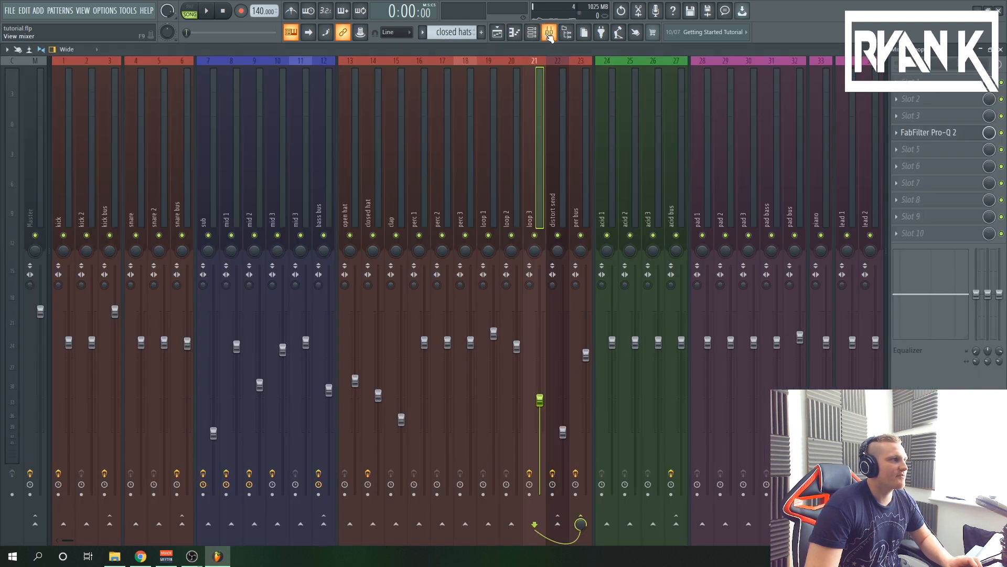
left_click(483, 223)
left_click(506, 223)
left_click(529, 221)
left_click(574, 219)
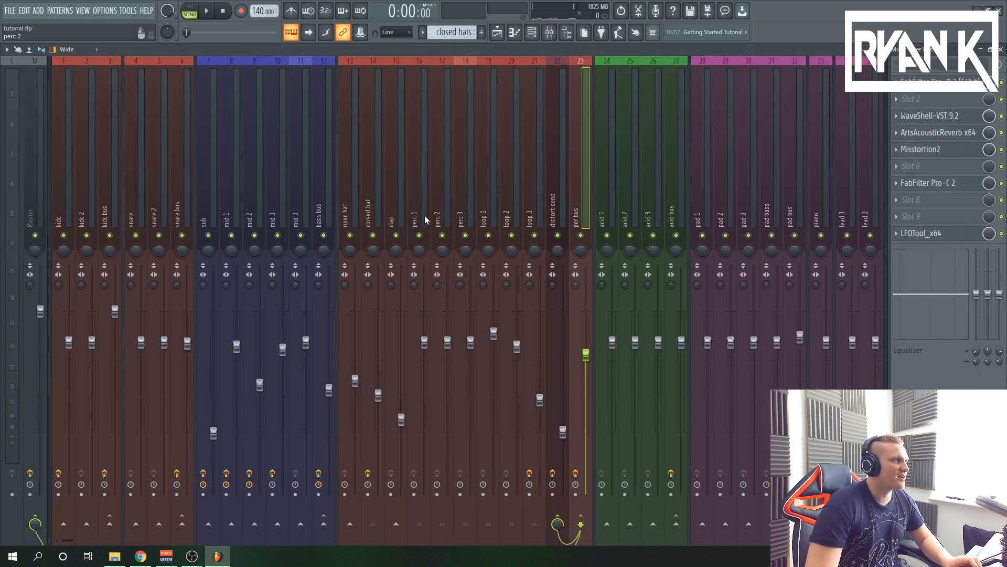
left_click(371, 219)
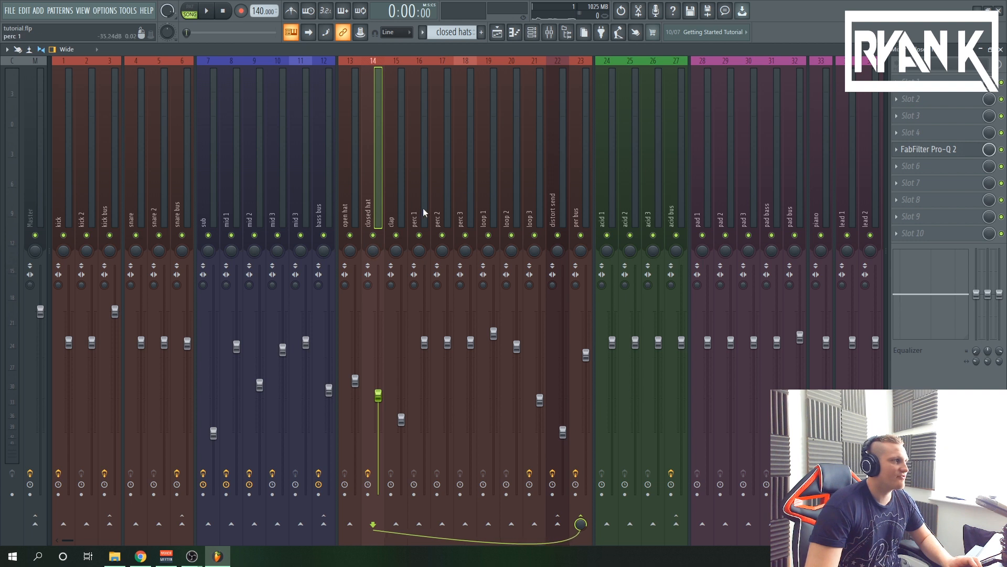
left_click(577, 214)
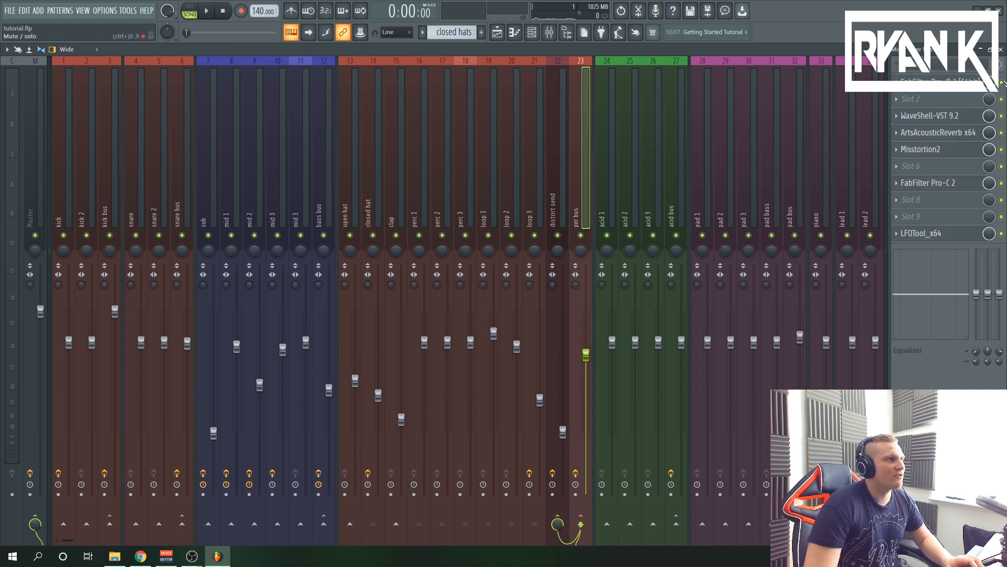
Play the three loops with the per bus effects bypassed, compare the loop and bus mixer tracks, and stop playback
left_click(208, 12)
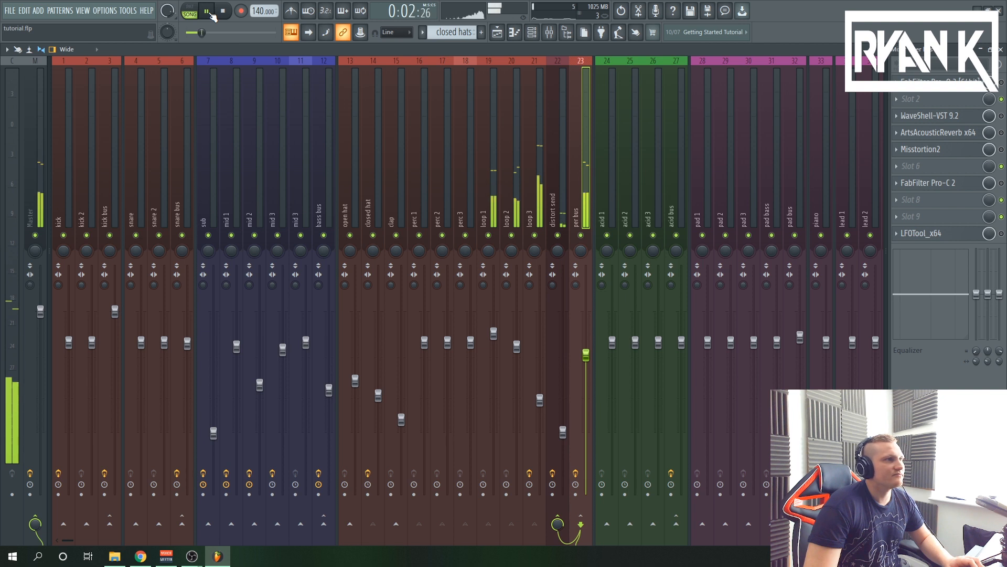
left_click(535, 215)
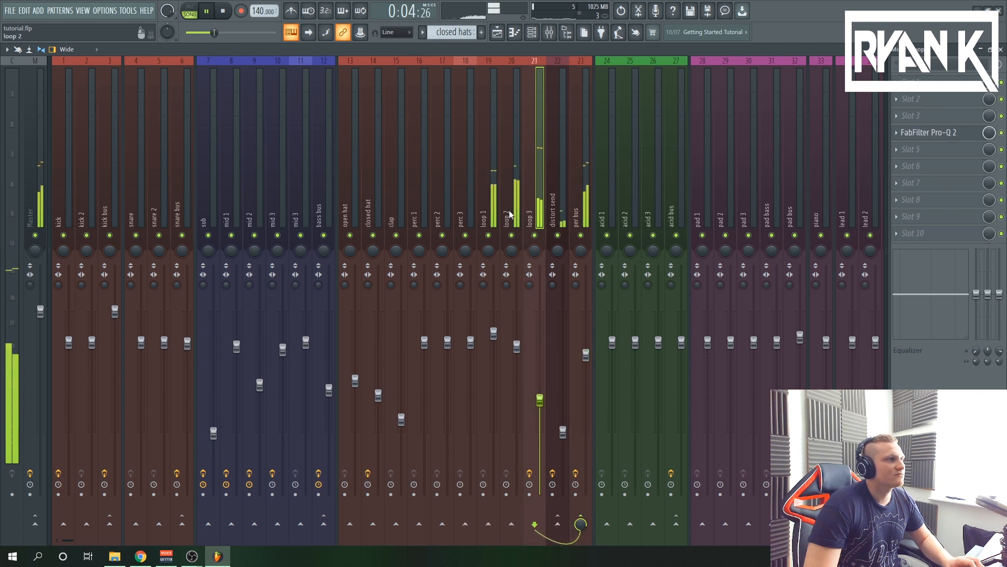
key("Left")
key("Left")
left_click(585, 215)
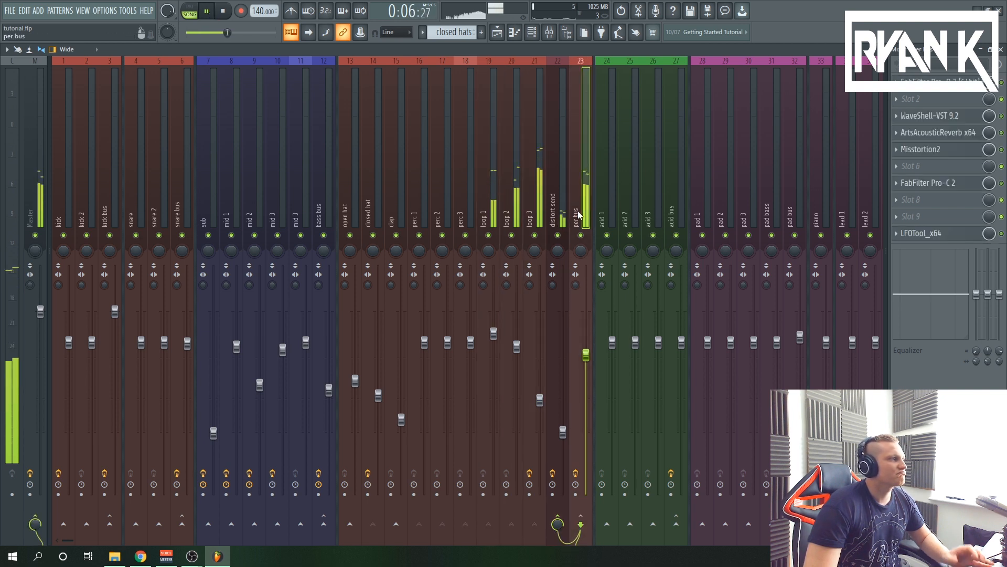
left_click(223, 12)
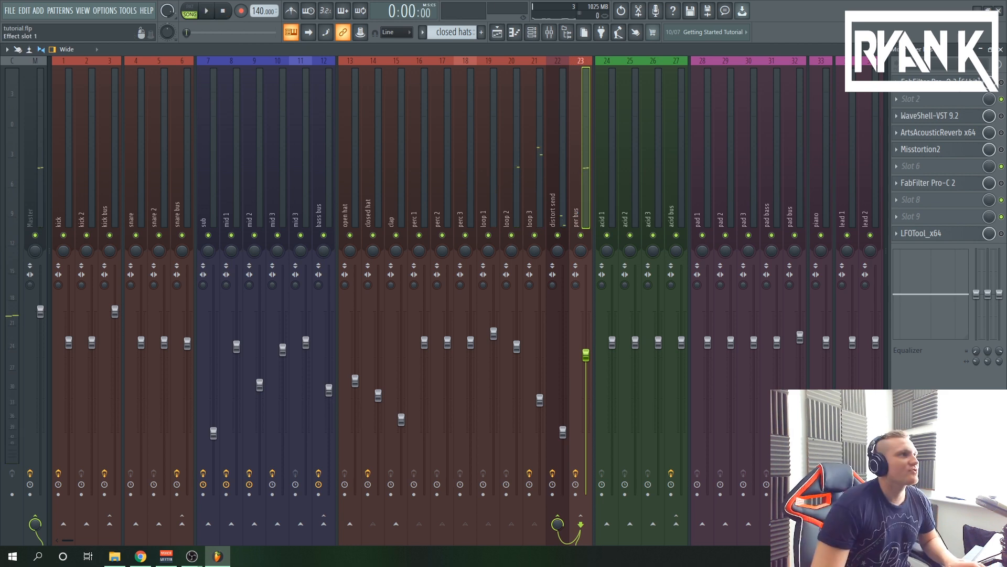
Play the three loops and examine the per bus EQ and H-Delay, including the delay's dry/wet balance
left_click(934, 81)
key("space")
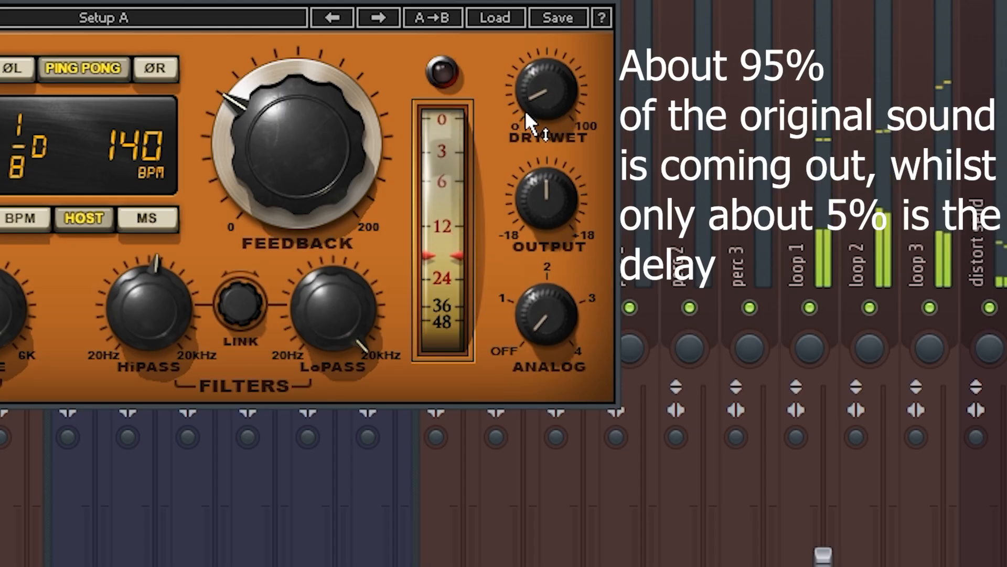
mouse_move(526, 103)
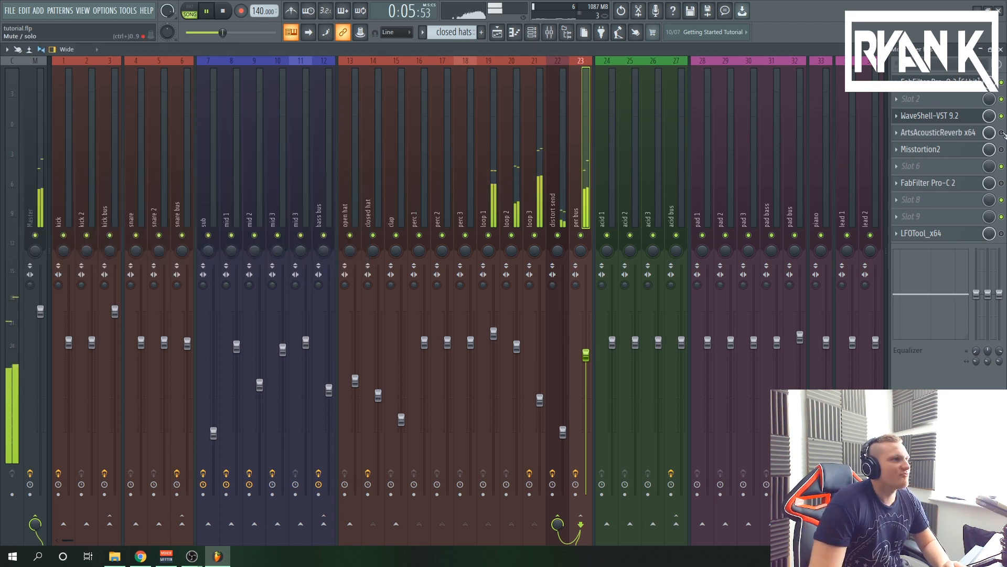
Examine the per bus's ArtsAcoustic reverb, Misstortion2 distortion and Pro-C 2 compressor during playback, and stop playback
left_click(965, 133)
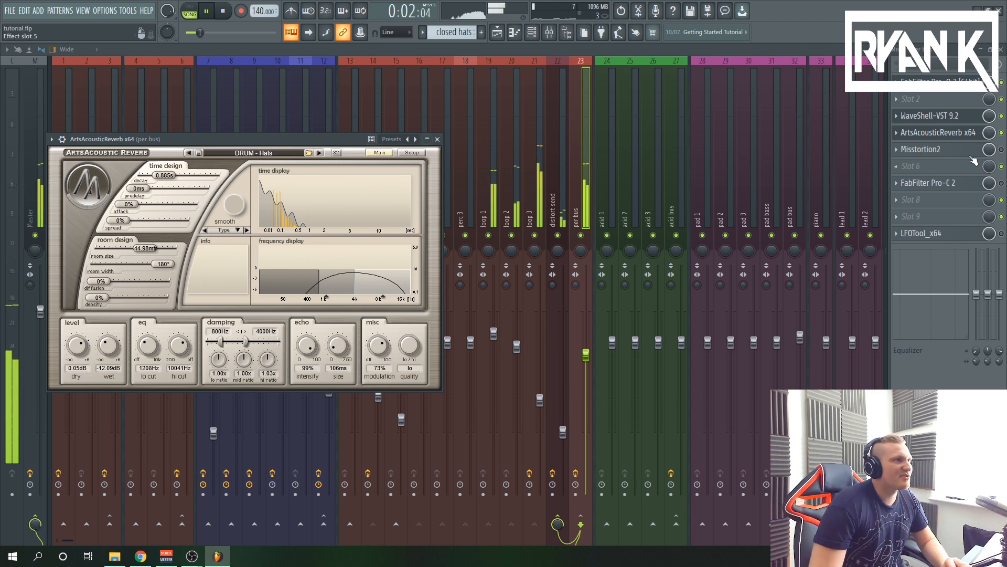
left_click(951, 152)
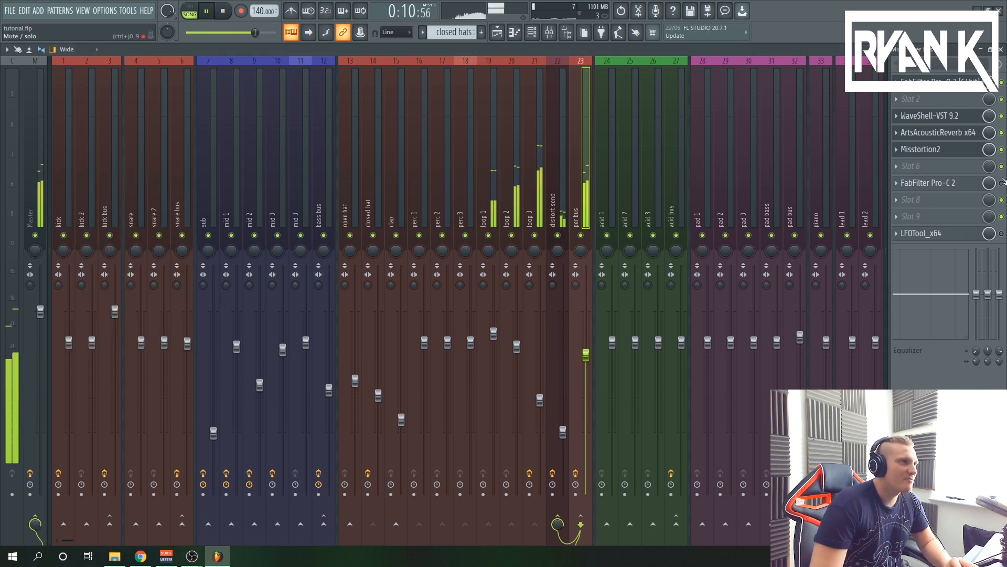
left_click(972, 183)
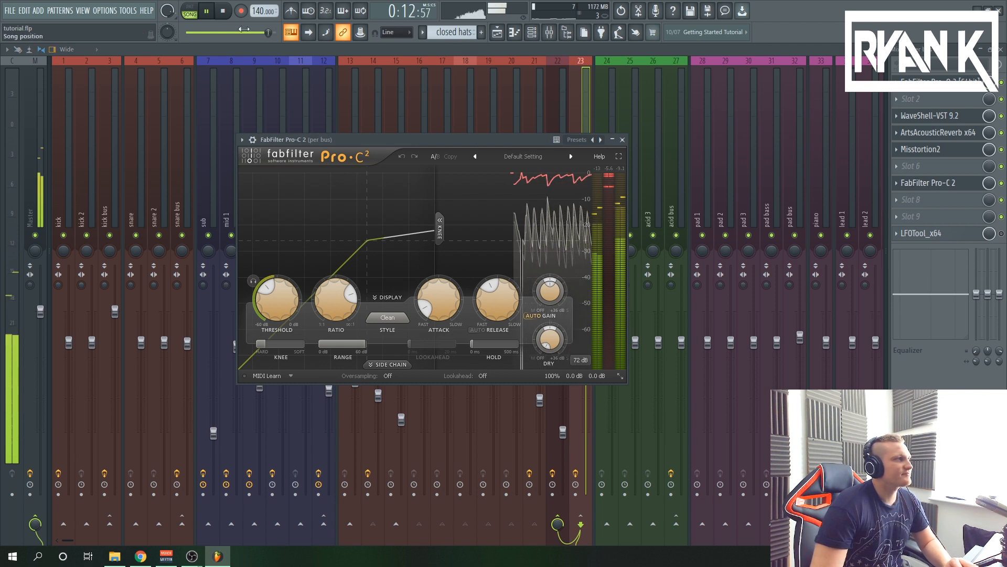
left_click(224, 12)
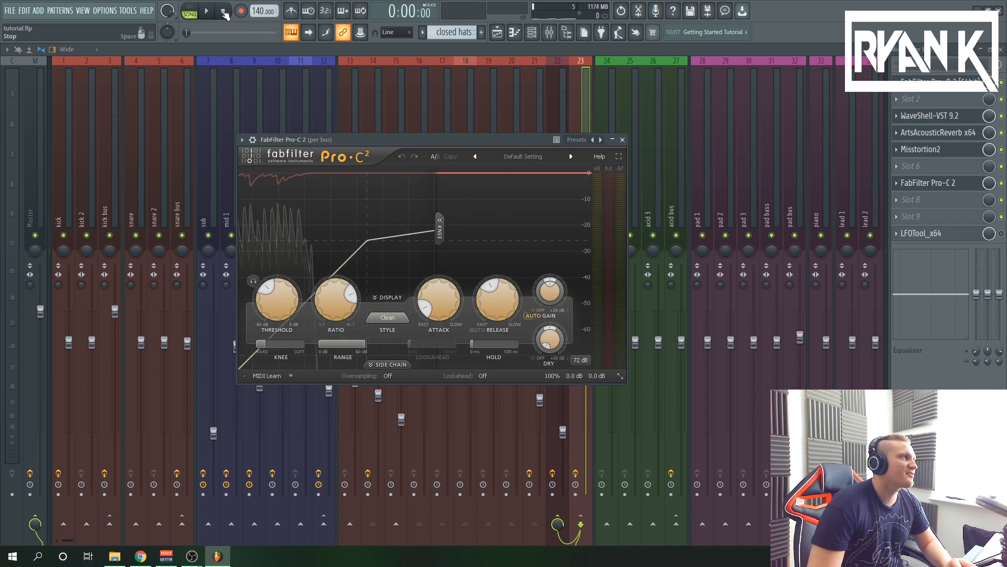
Audition the loops with the bus processing, unsolo the loop tracks to enable every playlist track, play the full arrangement and stop it
left_click(206, 12)
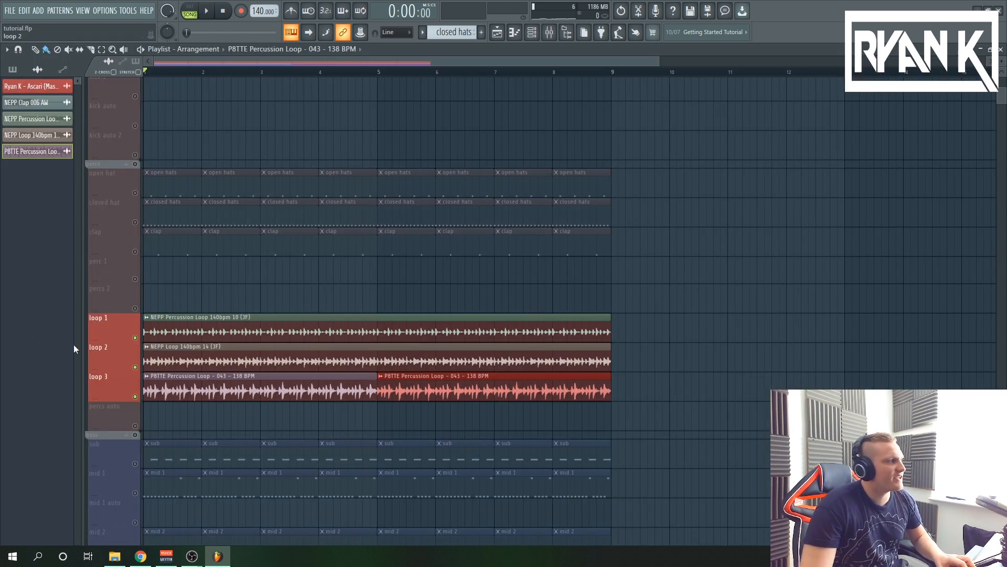
right_click(135, 251)
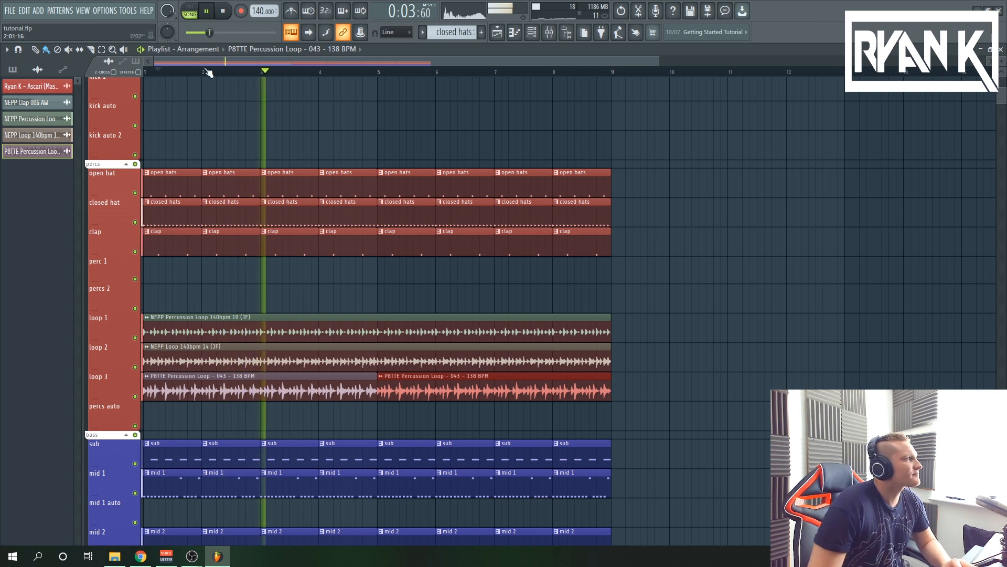
left_click(227, 10)
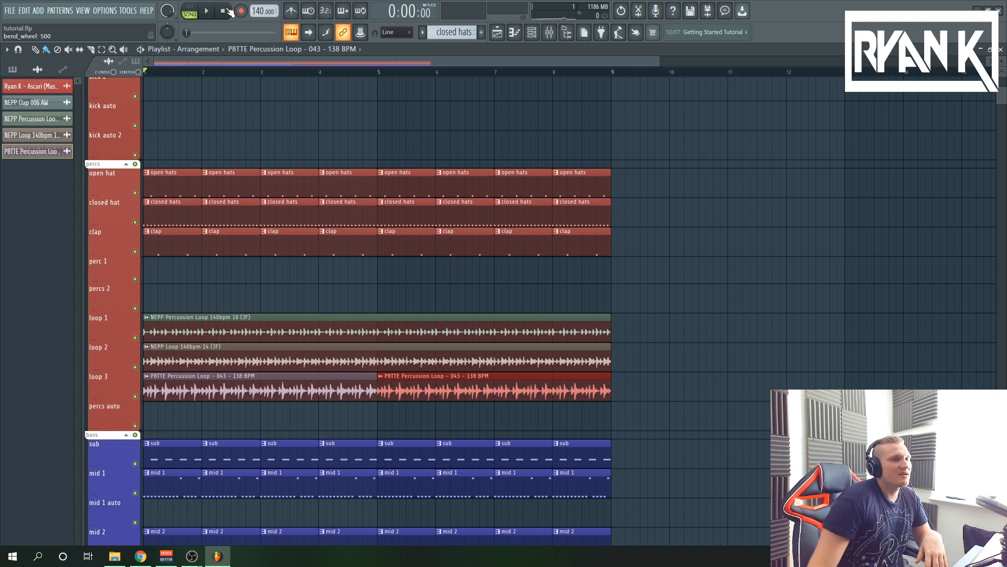
View the tempo-detection choices for fitting the loop 3 clip to tempo, and close them without applying any
scroll(418, 348, "up", 2)
left_click(412, 326)
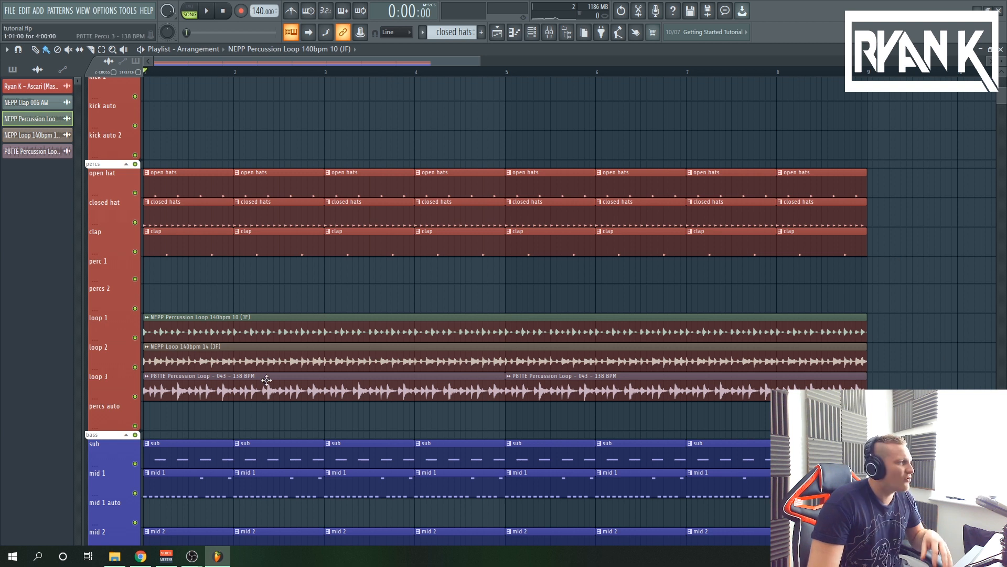
left_click(147, 379)
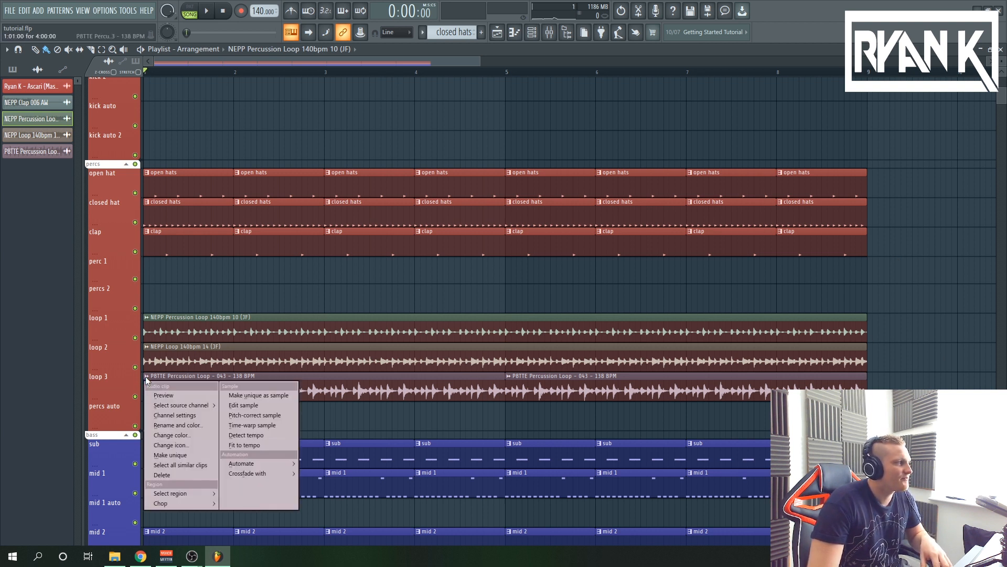
left_click(258, 446)
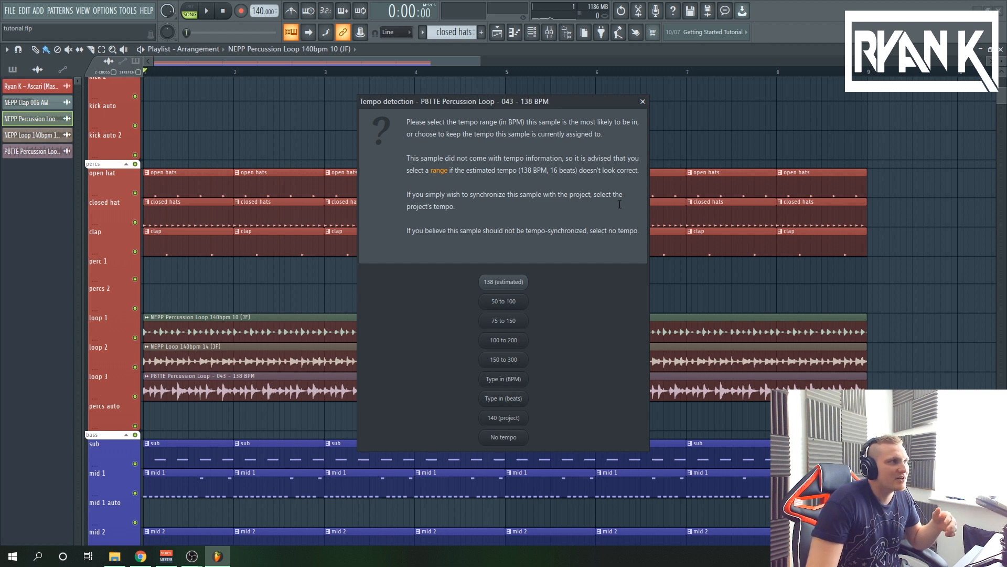
left_click(643, 102)
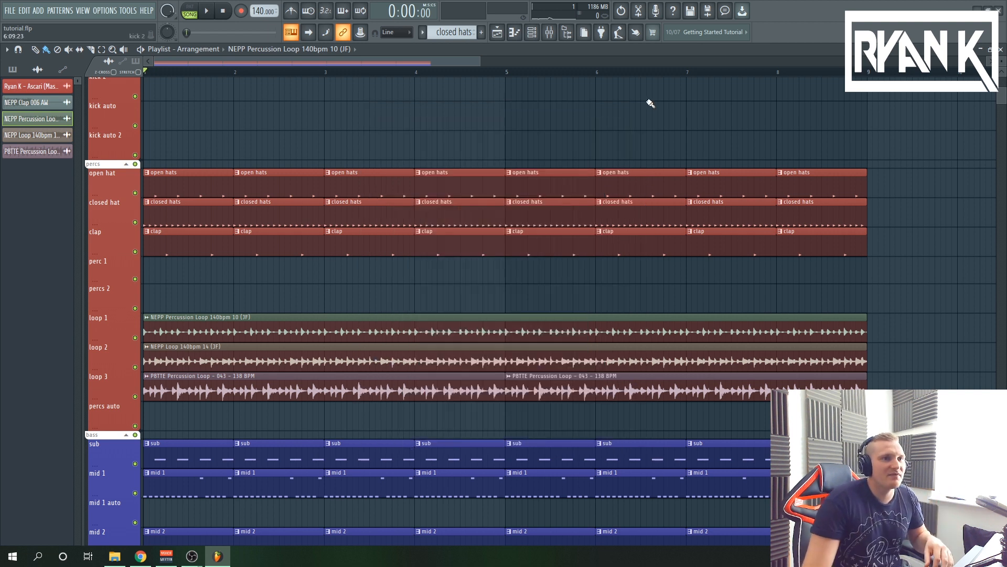
Open the sample settings of the loop 3 clip and choose Stretch as its time-stretching mode
double_click(629, 389)
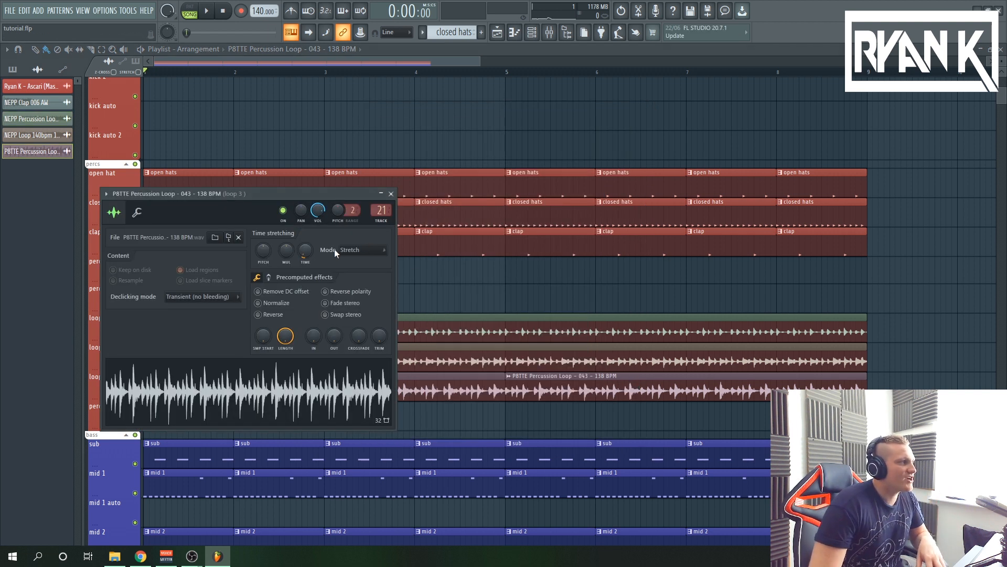
left_click(372, 247)
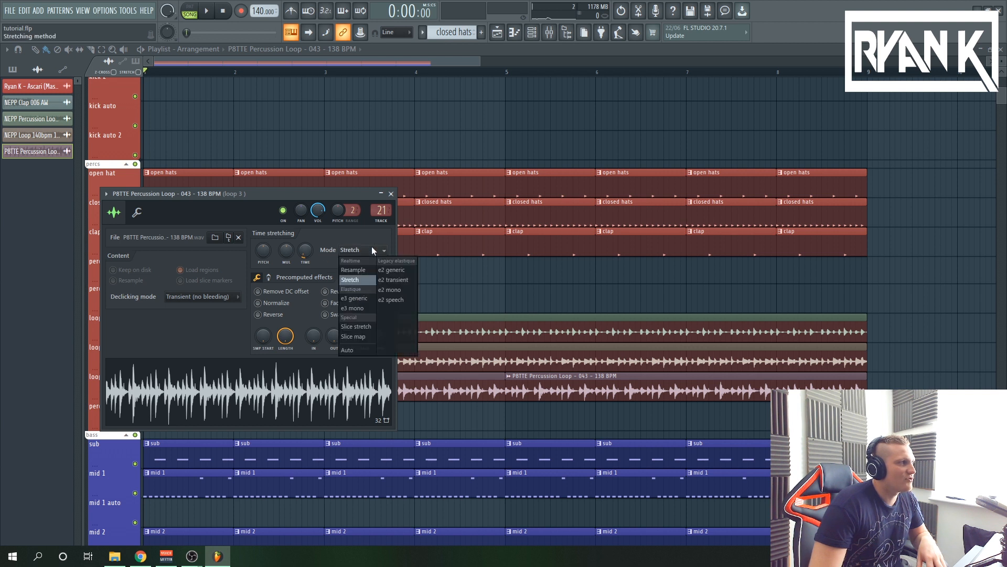
left_click(361, 274)
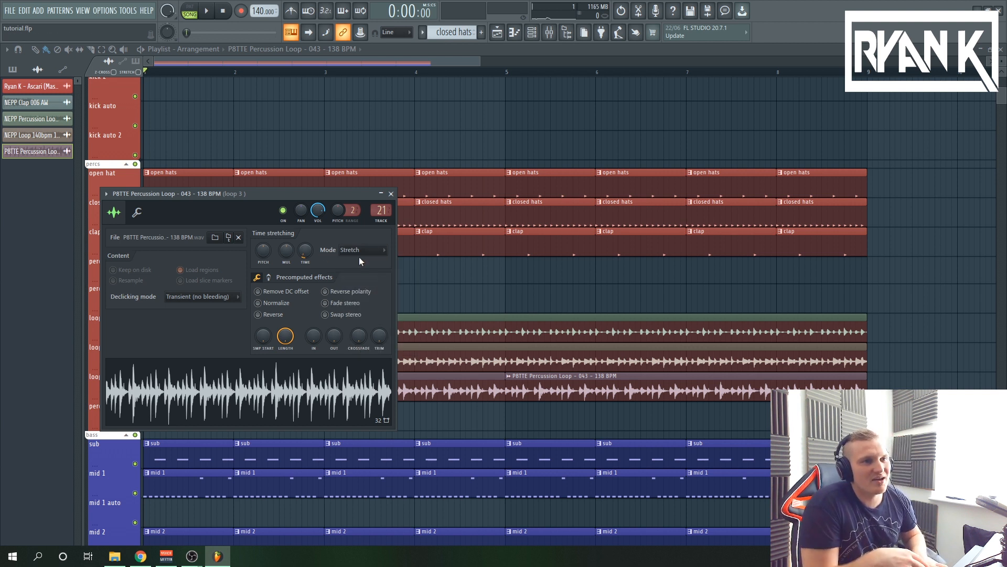